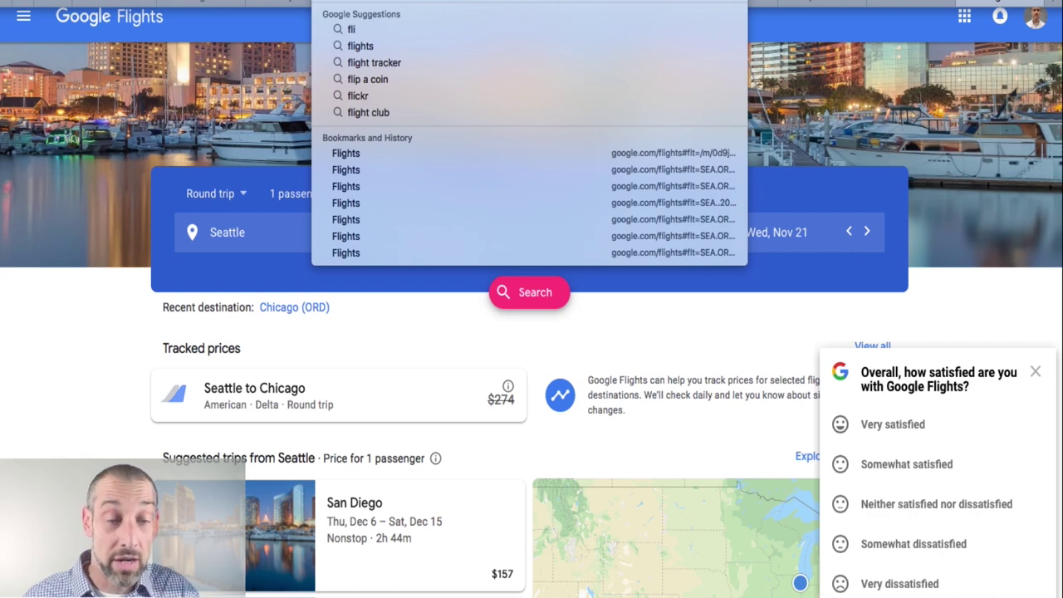
Step: Open Google Flights and choose Los Angeles as the destination for the trip from Seattle
key(Return)
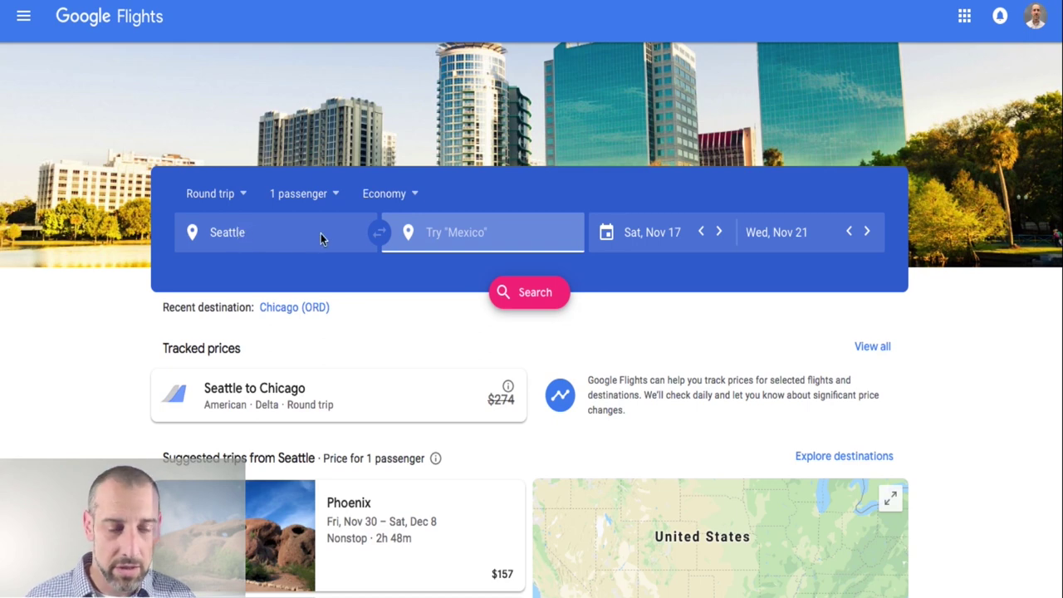
click(479, 233)
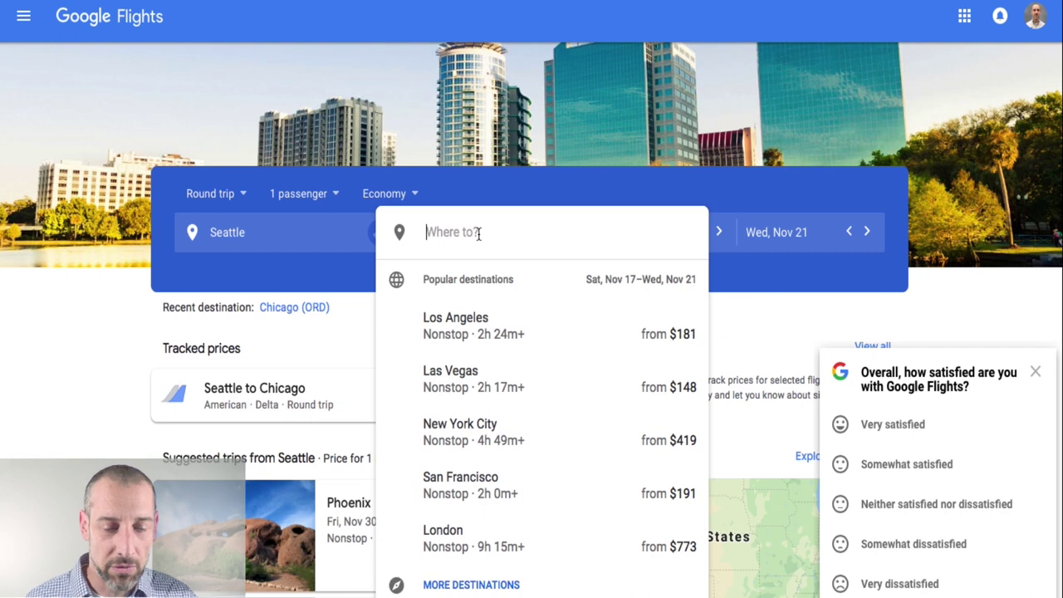
click(479, 336)
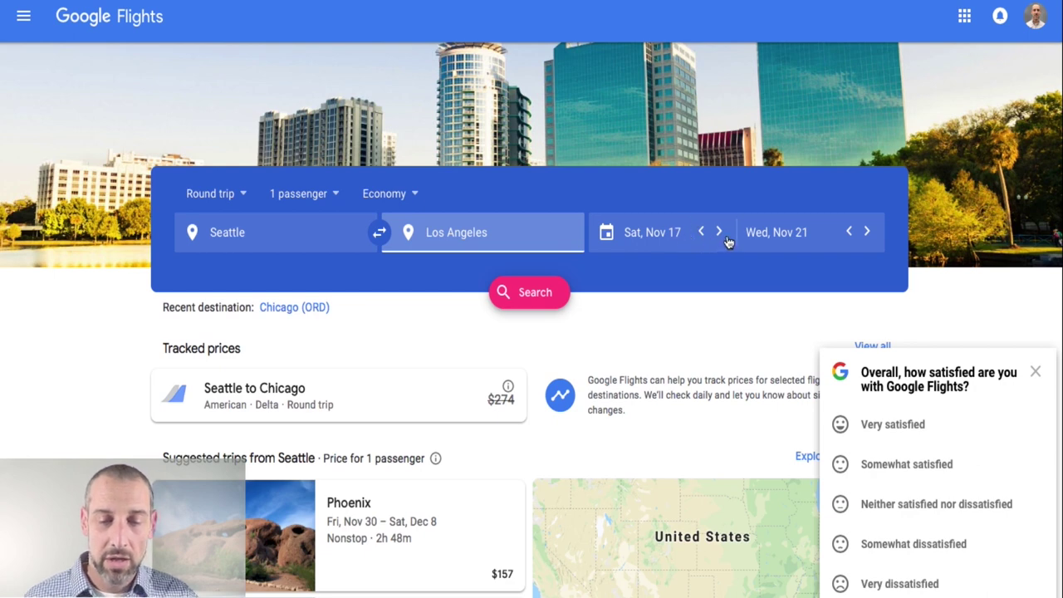
Step: Set the round trip to depart Sat, Nov 17 and return Thu, Nov 29, and show the matching flights
click(675, 229)
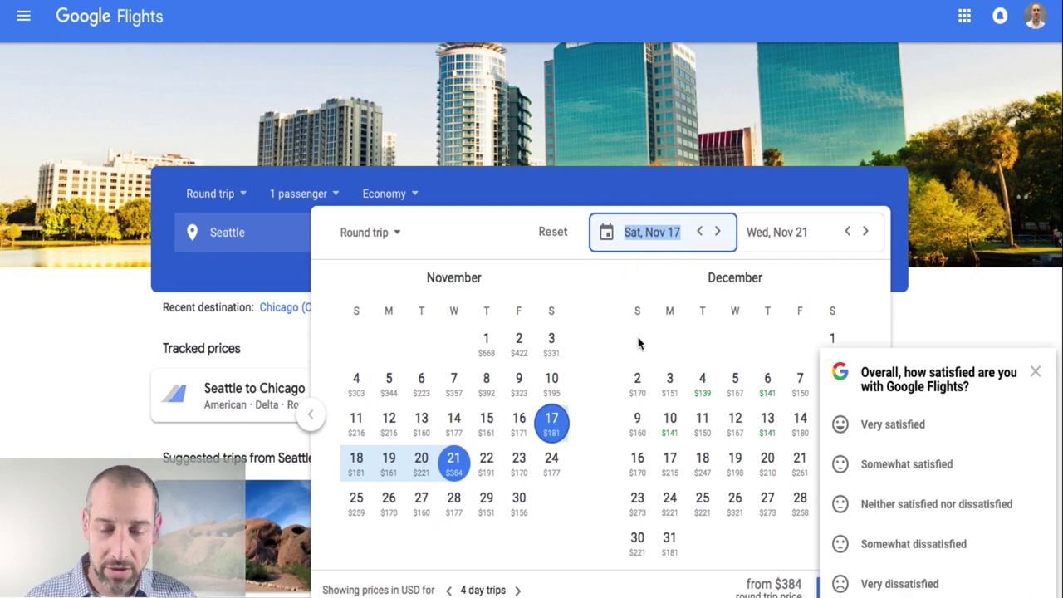
click(1036, 371)
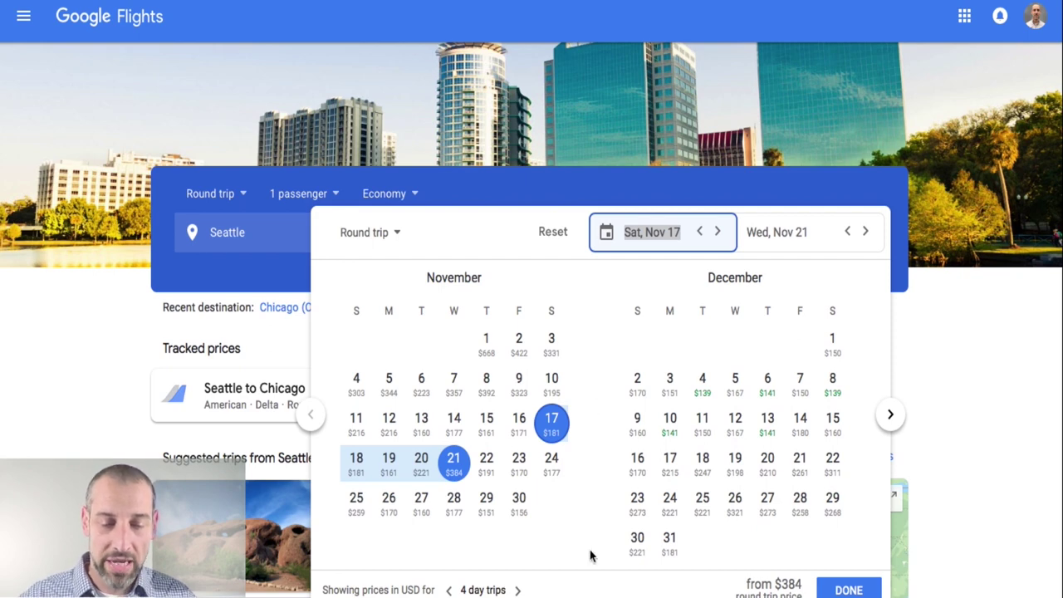
mouse_move(552, 419)
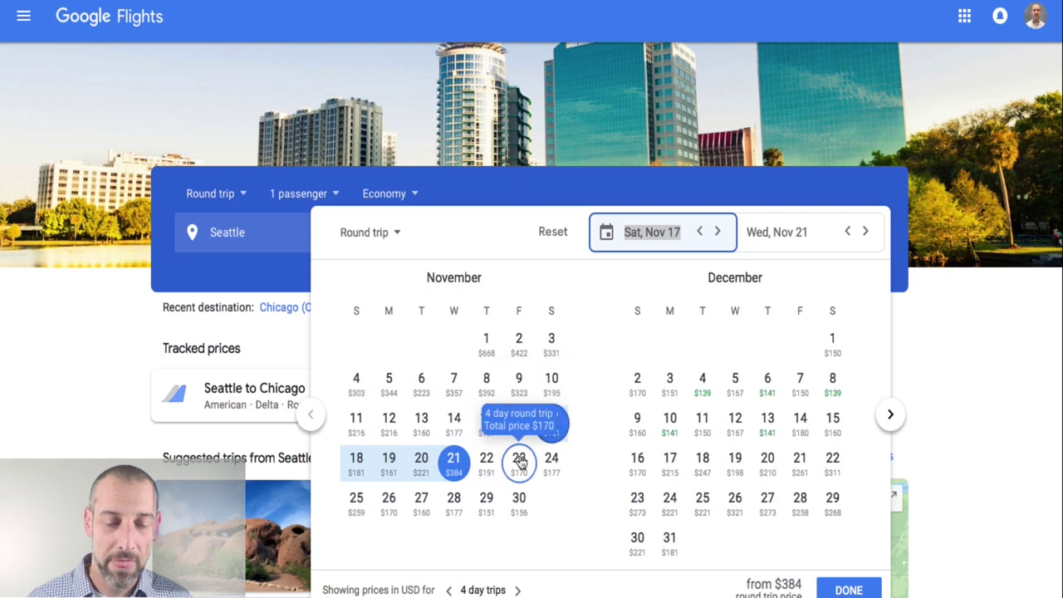
click(553, 423)
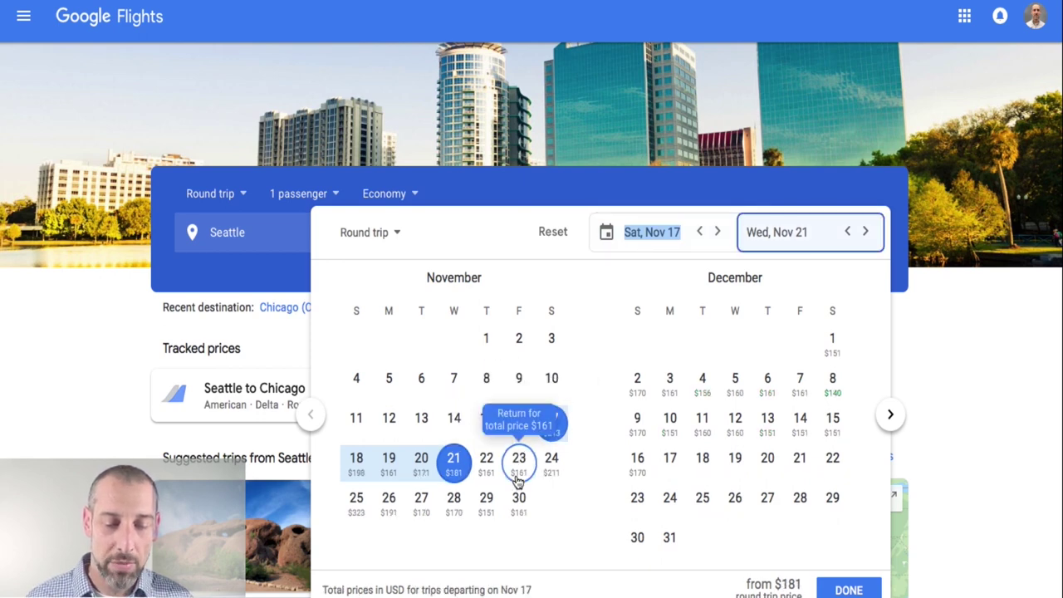
click(487, 505)
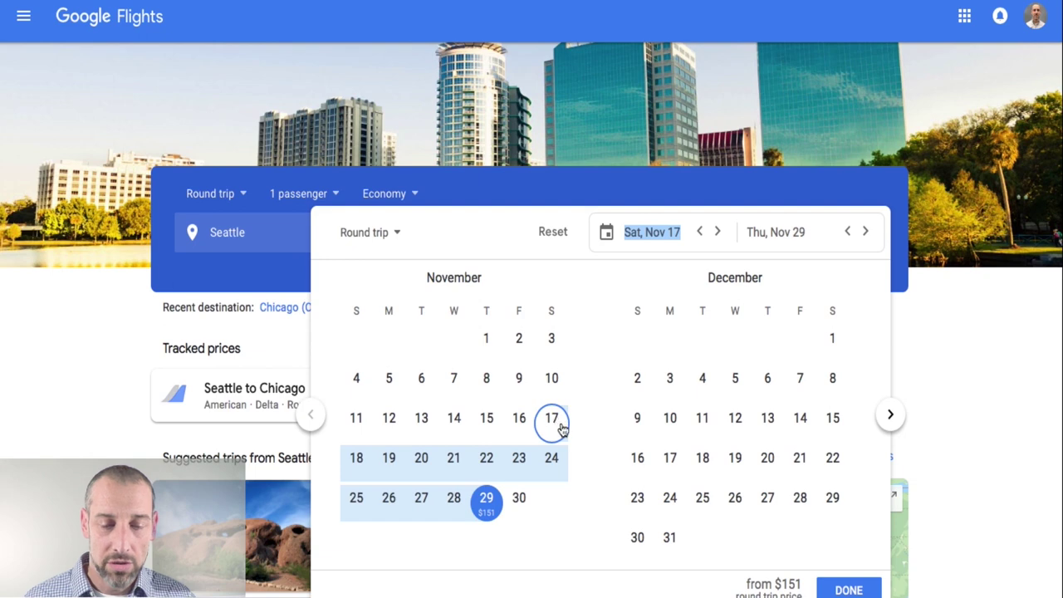
click(397, 235)
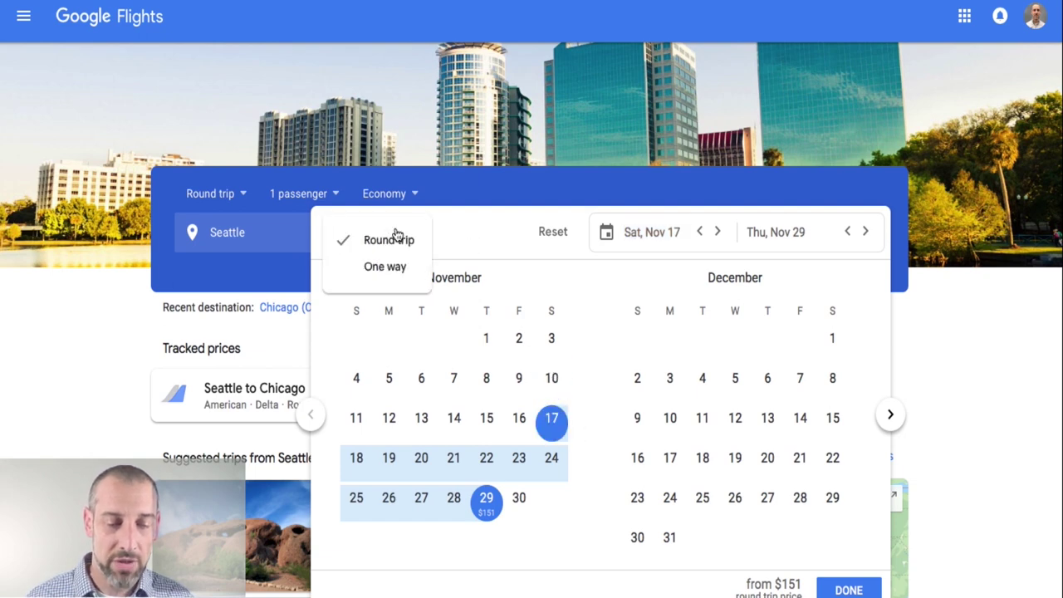
click(477, 231)
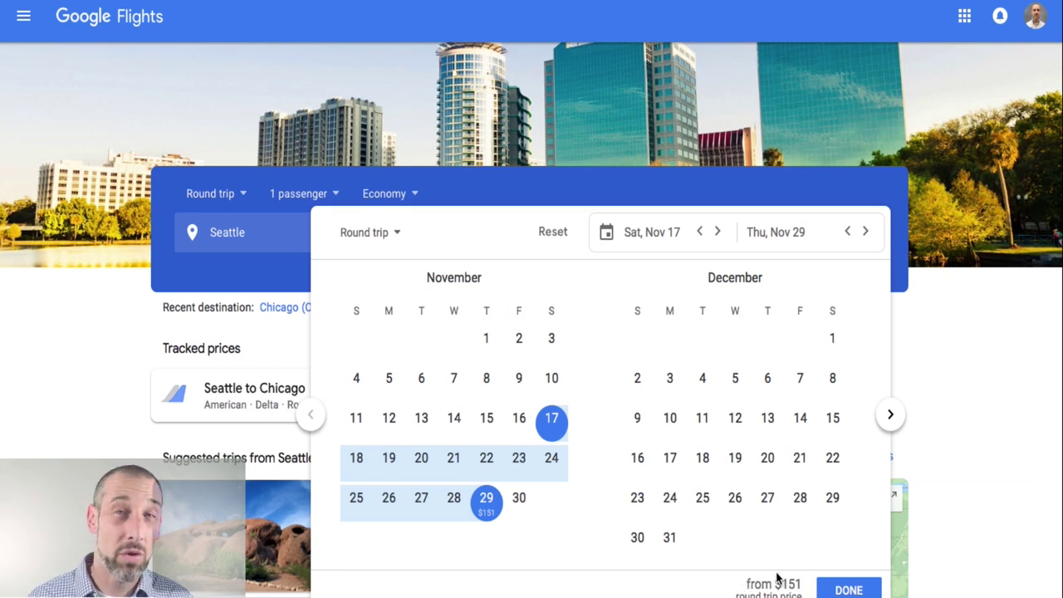
click(849, 590)
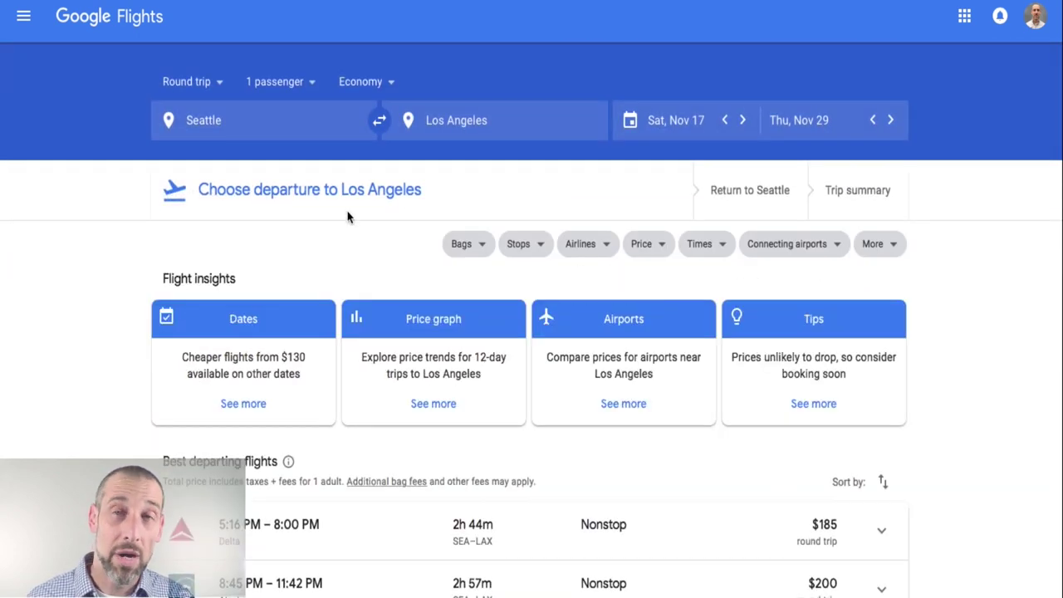
Step: Compare fares for nearby departure and return dates in the date grid and the price graph
click(275, 339)
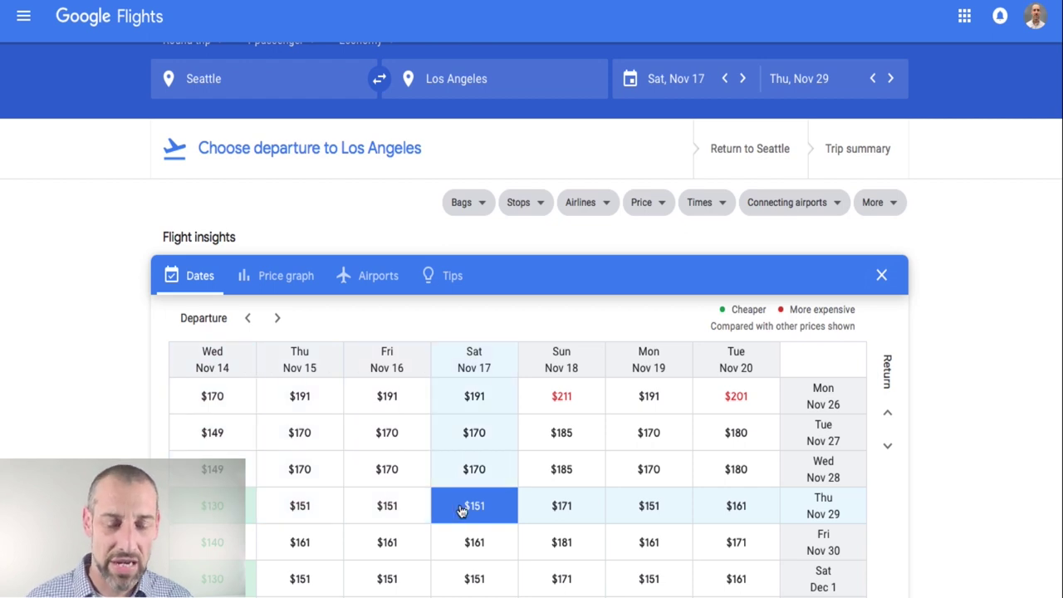
click(281, 284)
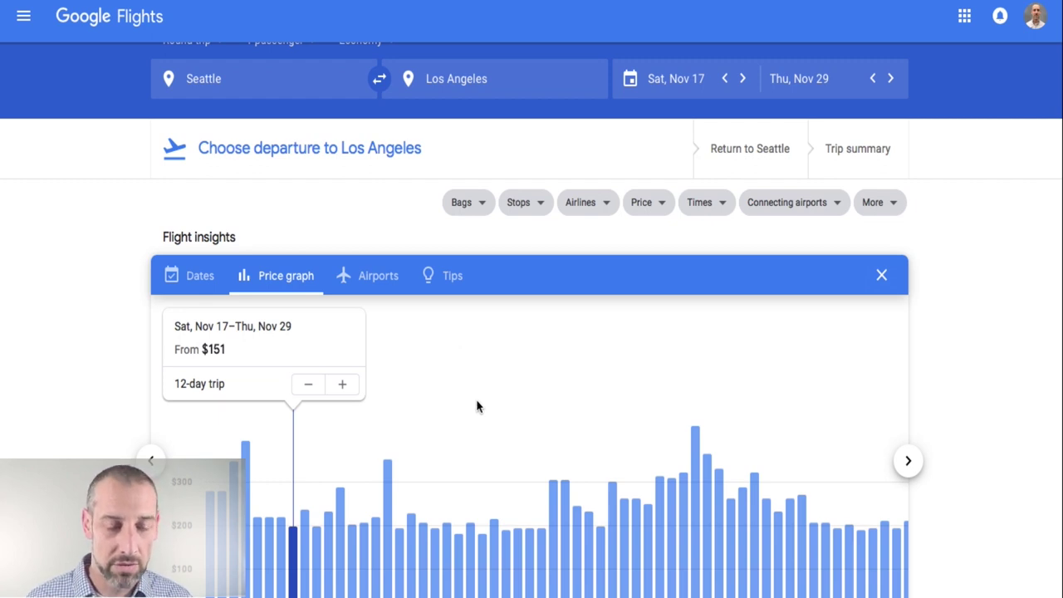
mouse_move(297, 439)
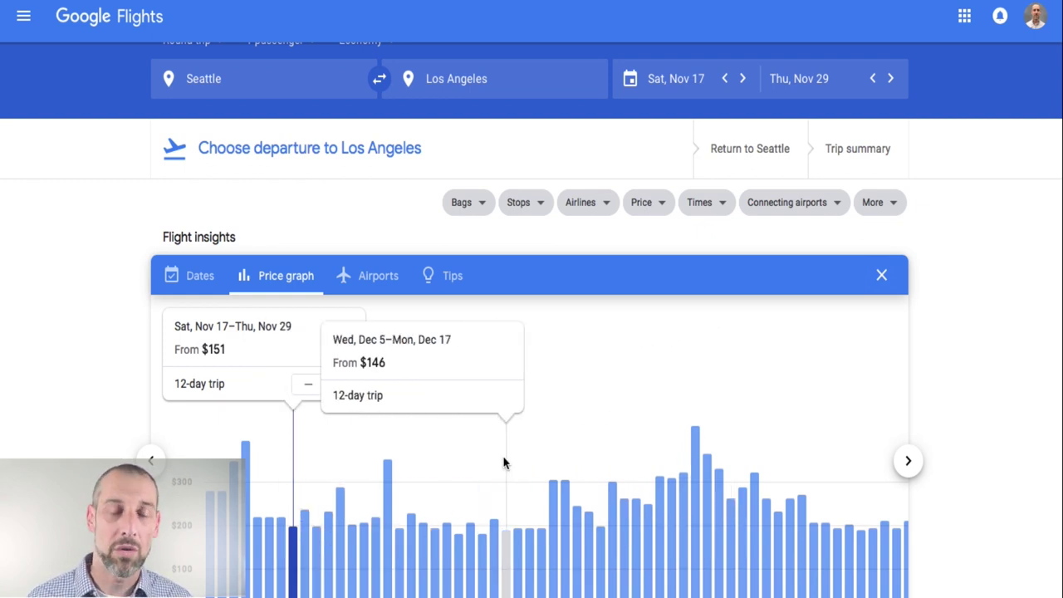
Step: Compare the airports near Los Angeles and add McCarran Int'l (LAS) as an additional destination airport
click(376, 282)
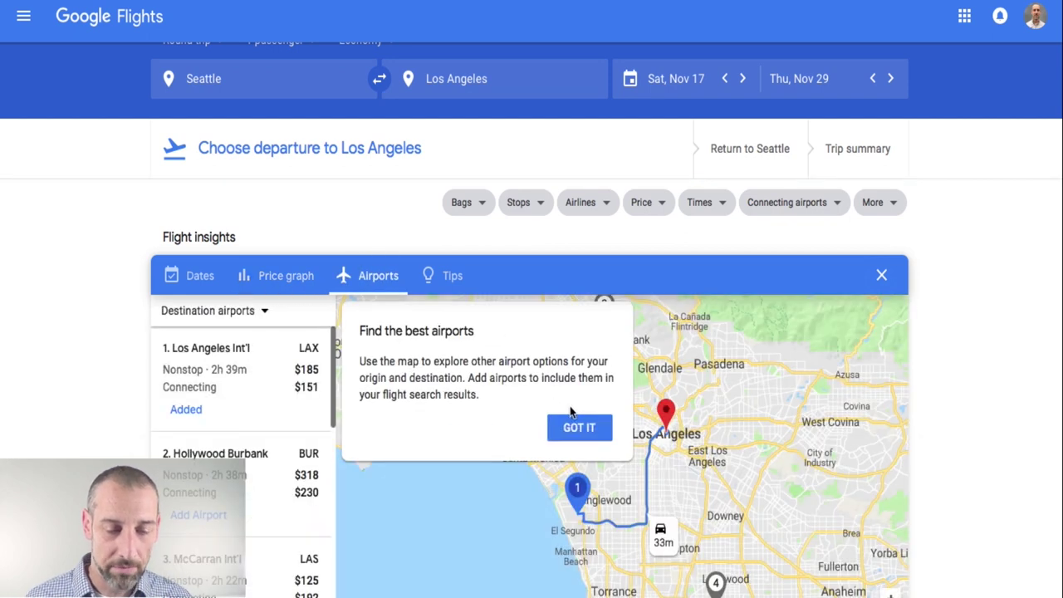
click(597, 433)
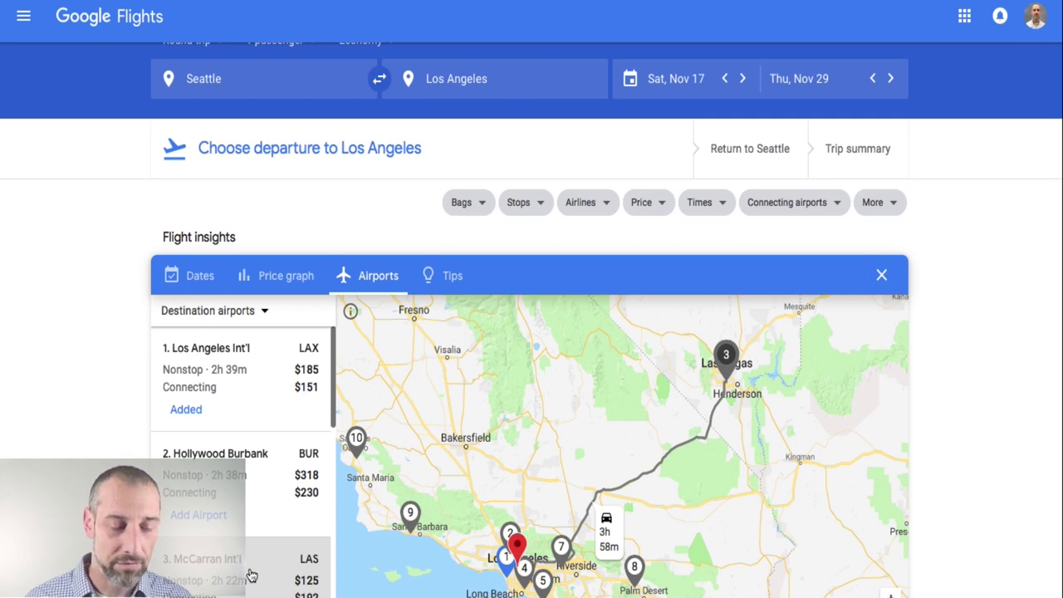
click(333, 407)
drag(333, 407, 335, 553)
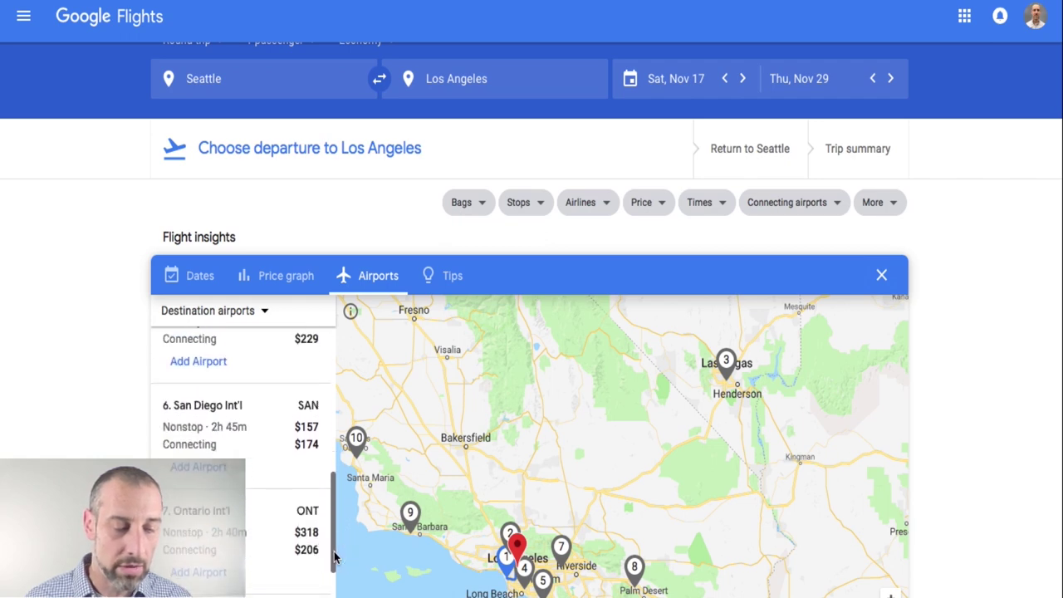
mouse_move(240, 440)
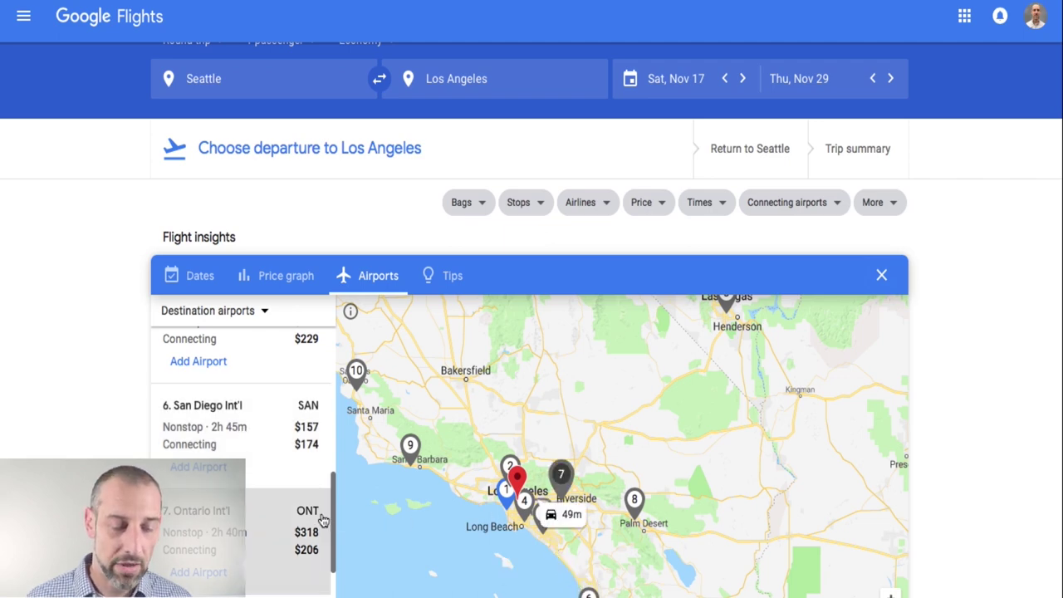
mouse_move(335, 526)
mouse_down()
mouse_move(330, 587)
mouse_move(340, 391)
mouse_move(340, 408)
mouse_up()
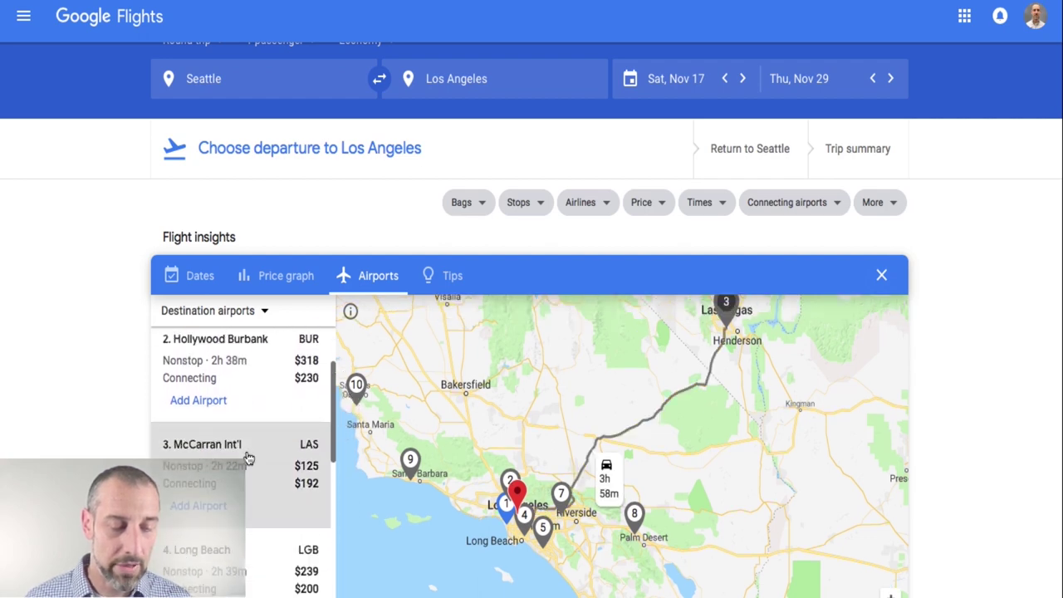
click(241, 467)
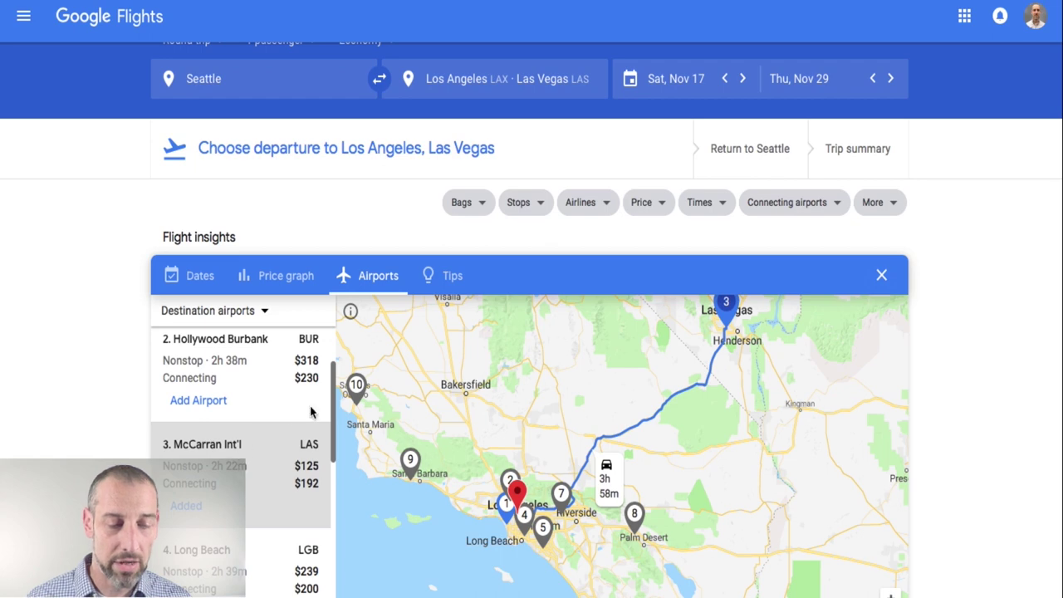
Step: Review the flight insight tips for the trip and close the insights
click(446, 277)
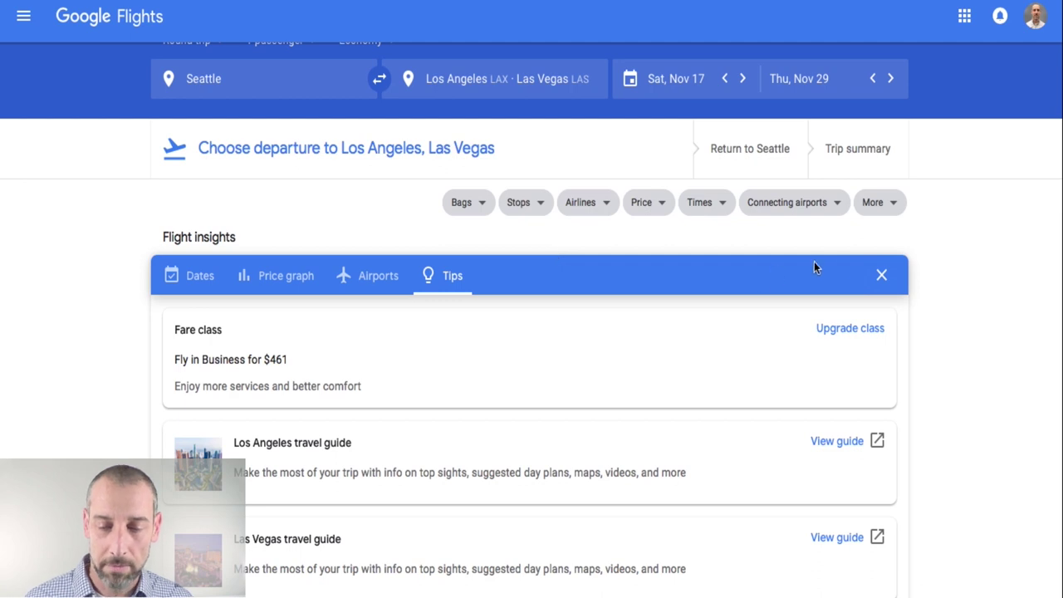
click(881, 274)
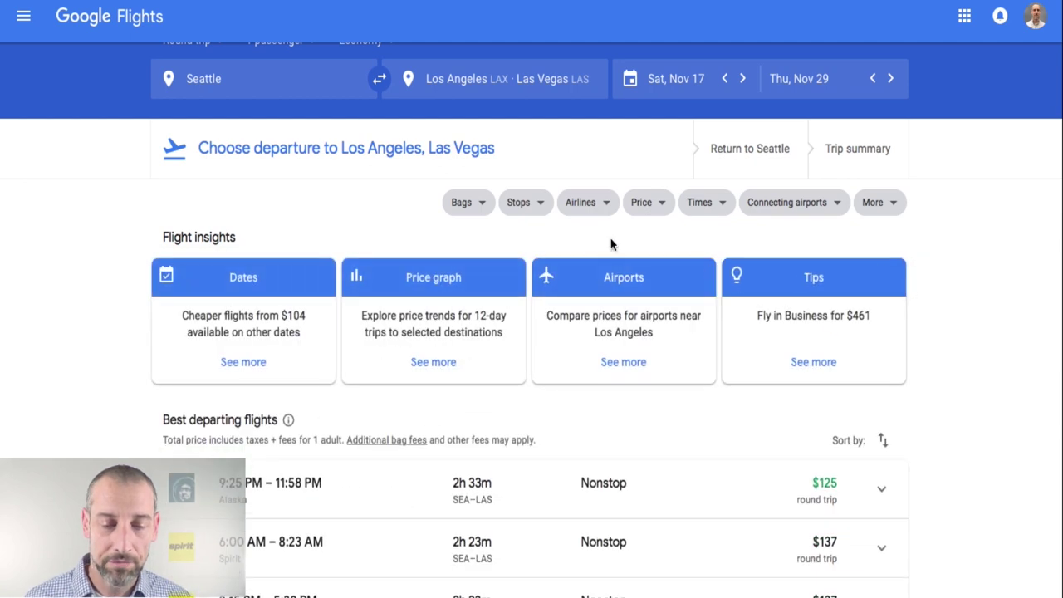
Step: Include overhead bin access for carry-on bags in the flight prices shown
click(486, 207)
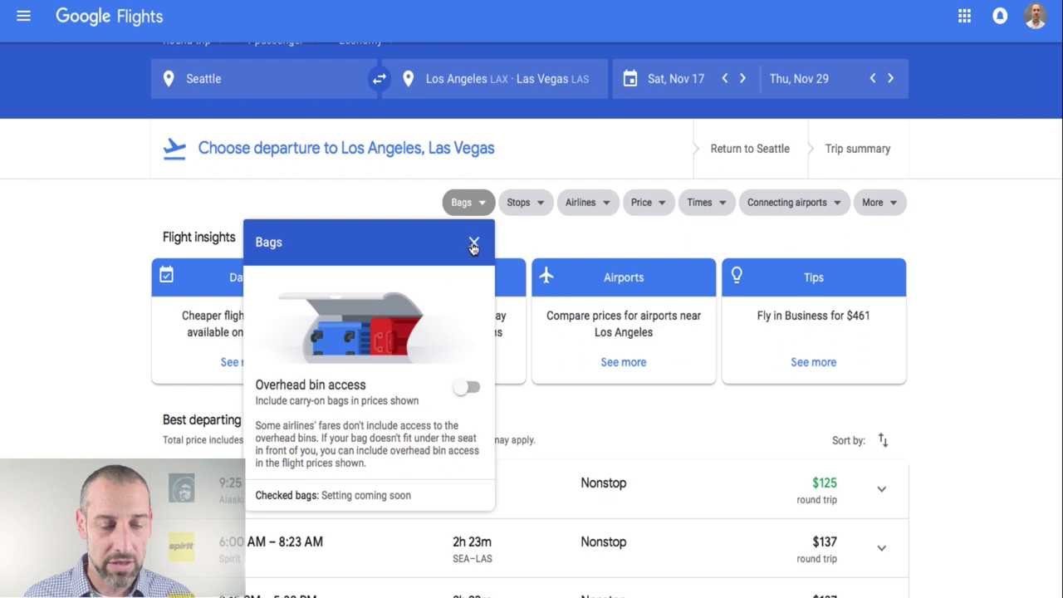
click(470, 389)
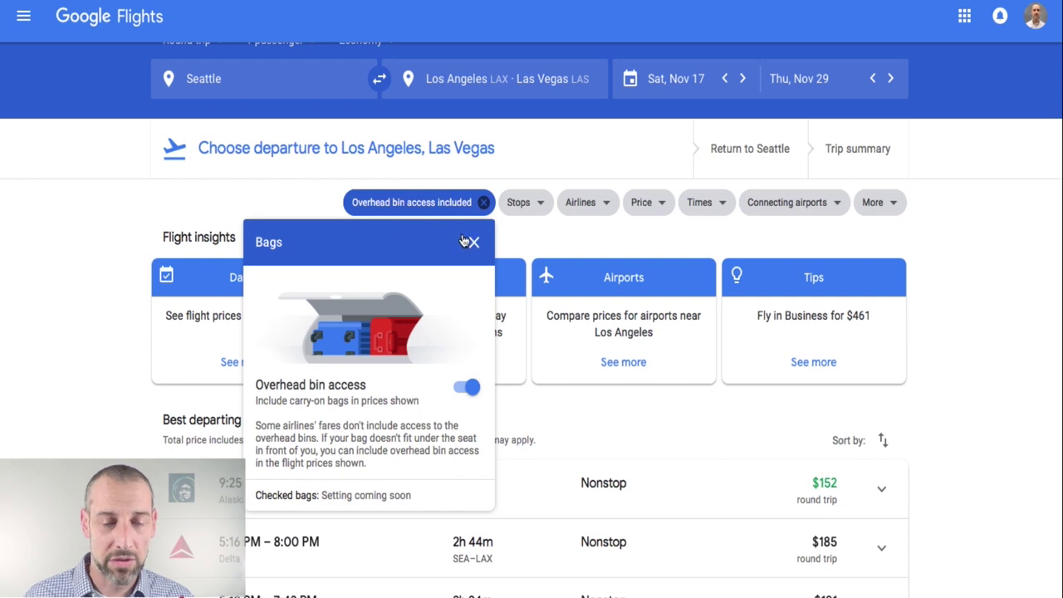
click(474, 242)
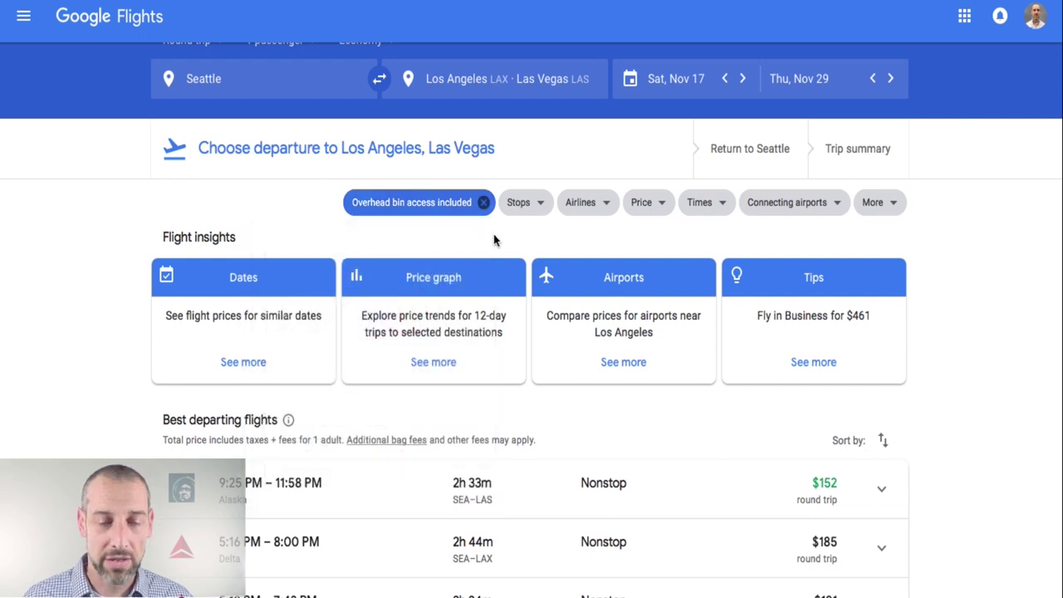
Step: Filter the flights by stops to Nonstop only
click(538, 213)
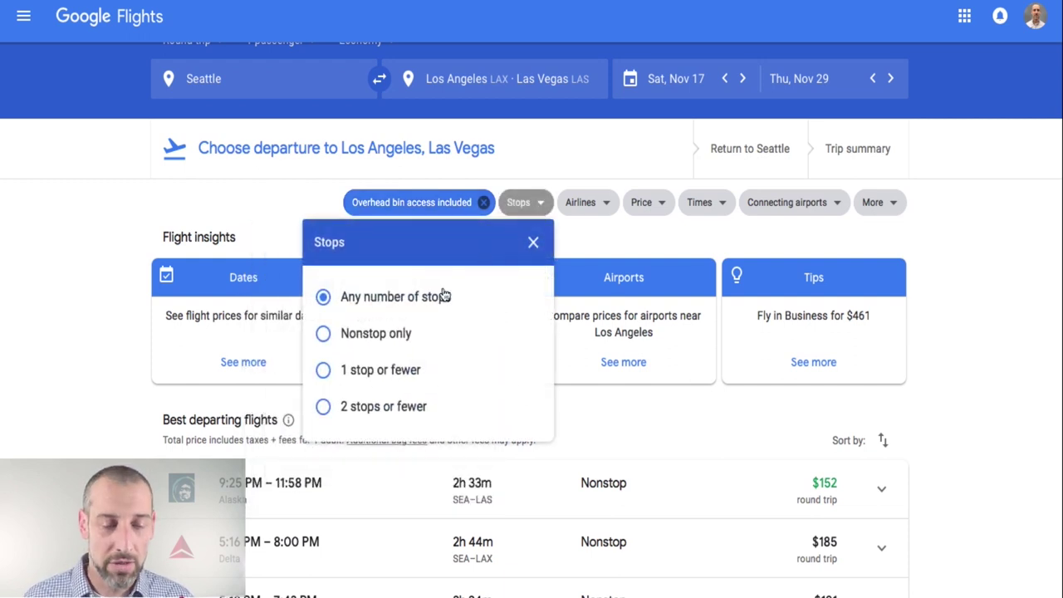
click(393, 341)
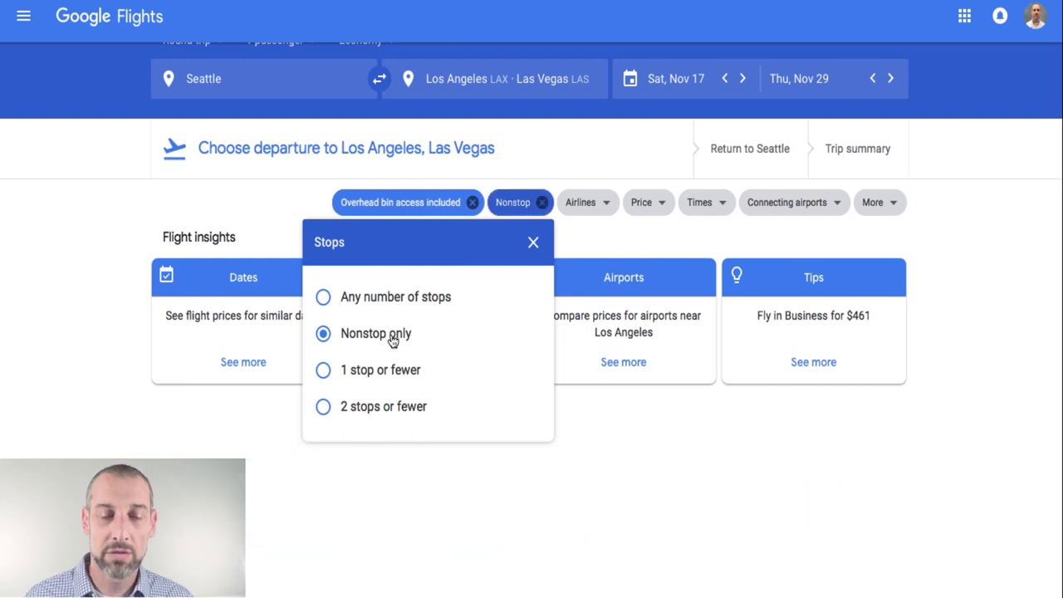
click(534, 246)
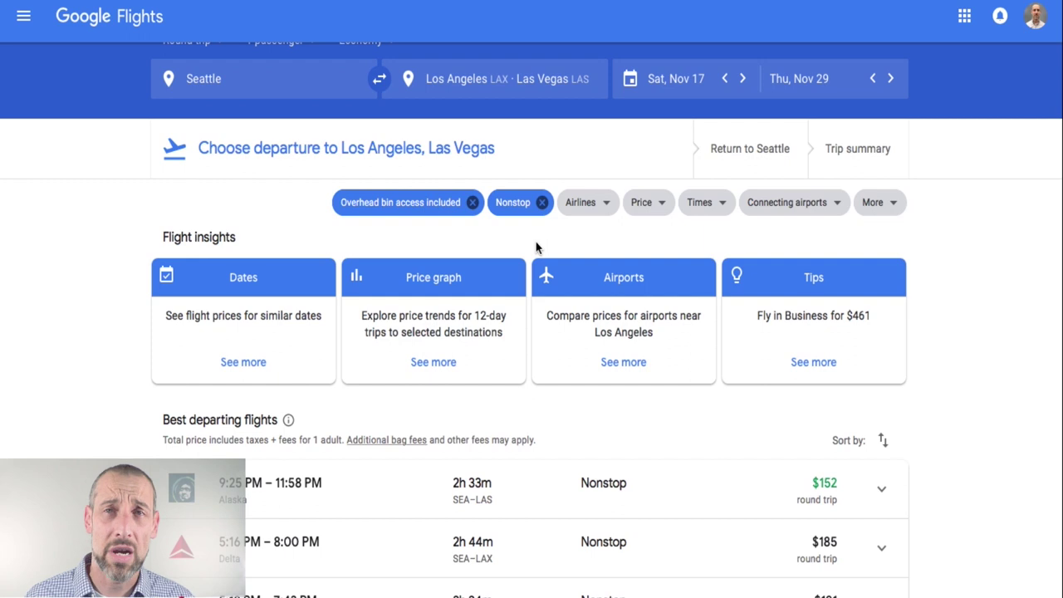
Step: Try the airlines filter by deselecting all airlines, and select them all again
click(588, 209)
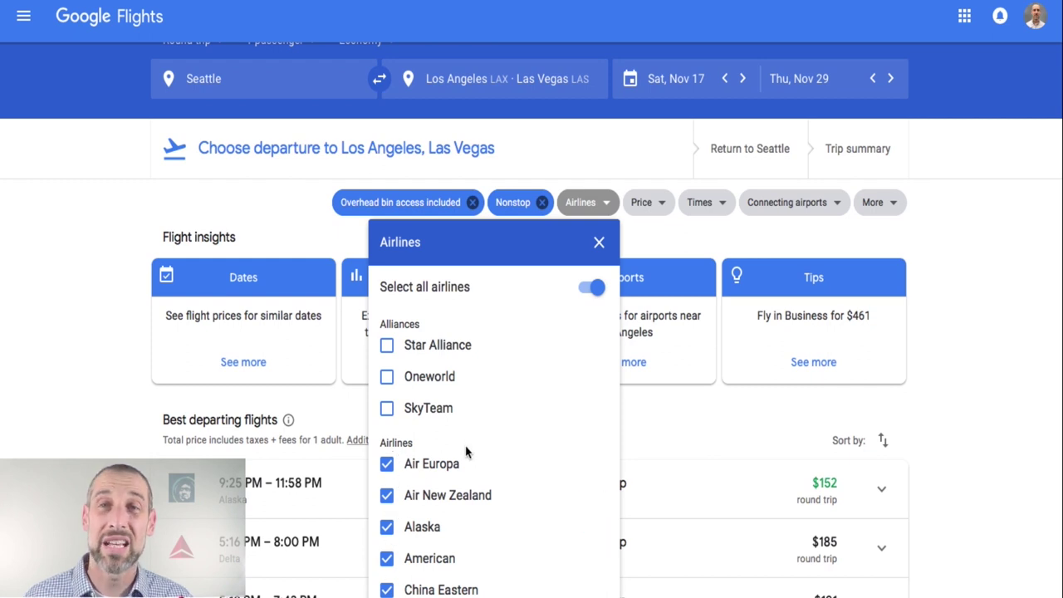
click(389, 562)
click(387, 560)
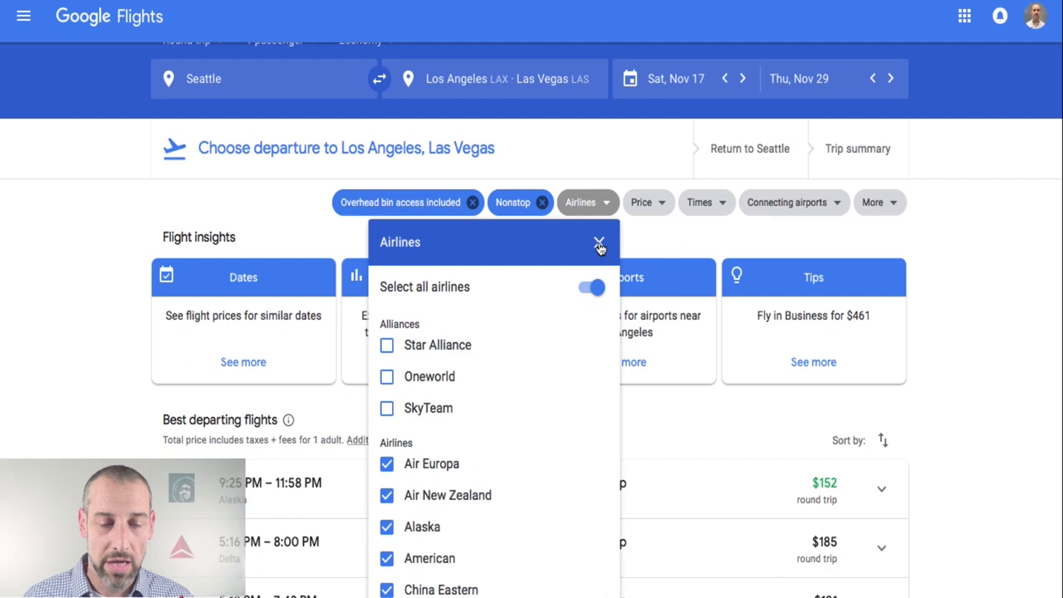
click(592, 288)
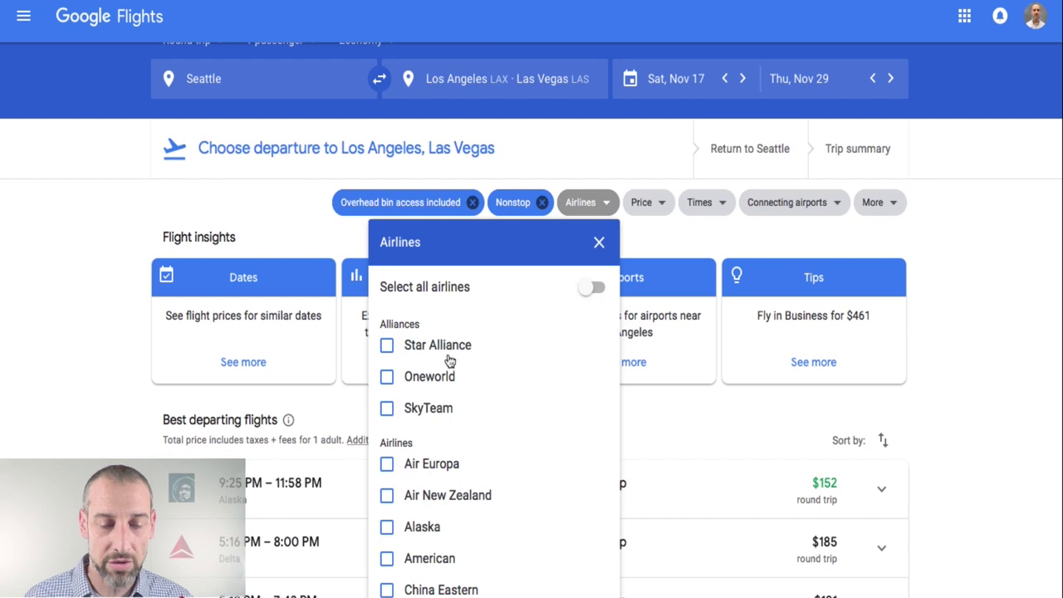
click(592, 289)
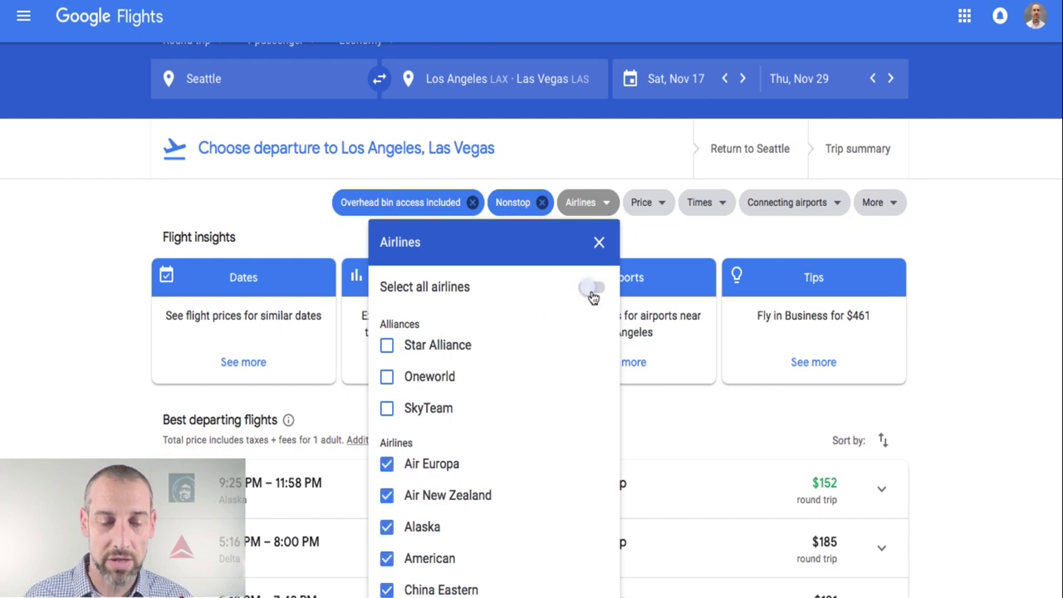
click(599, 243)
Step: Limit the flight results to prices under $300
click(651, 214)
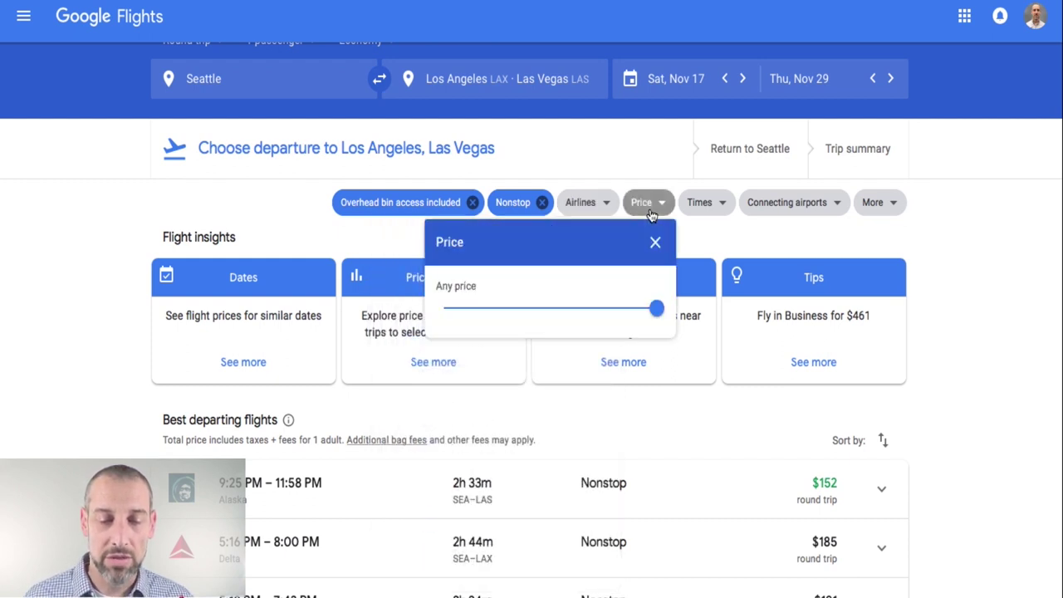
drag(658, 309, 453, 324)
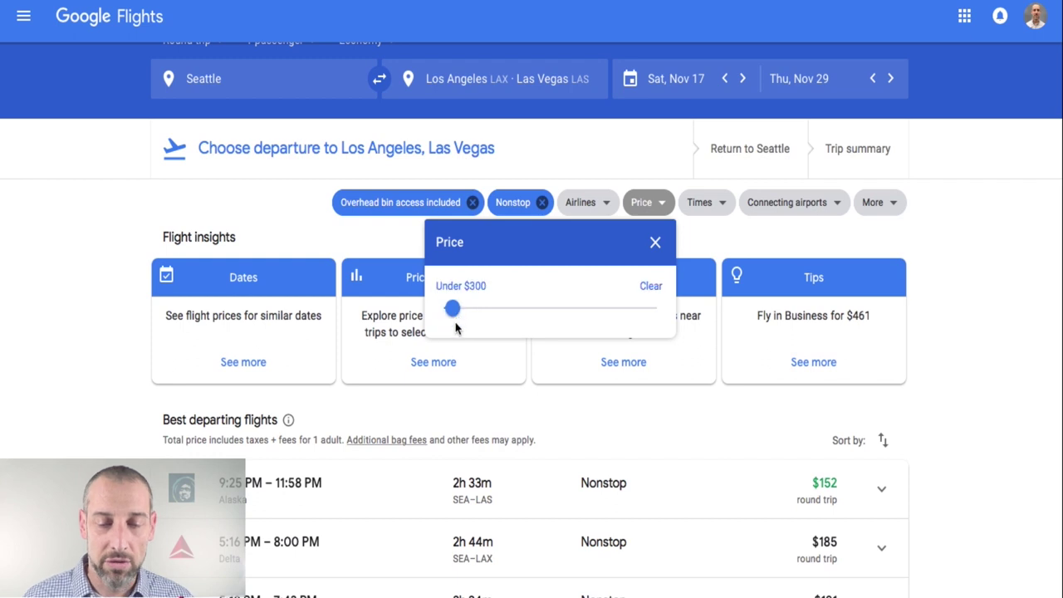
click(656, 241)
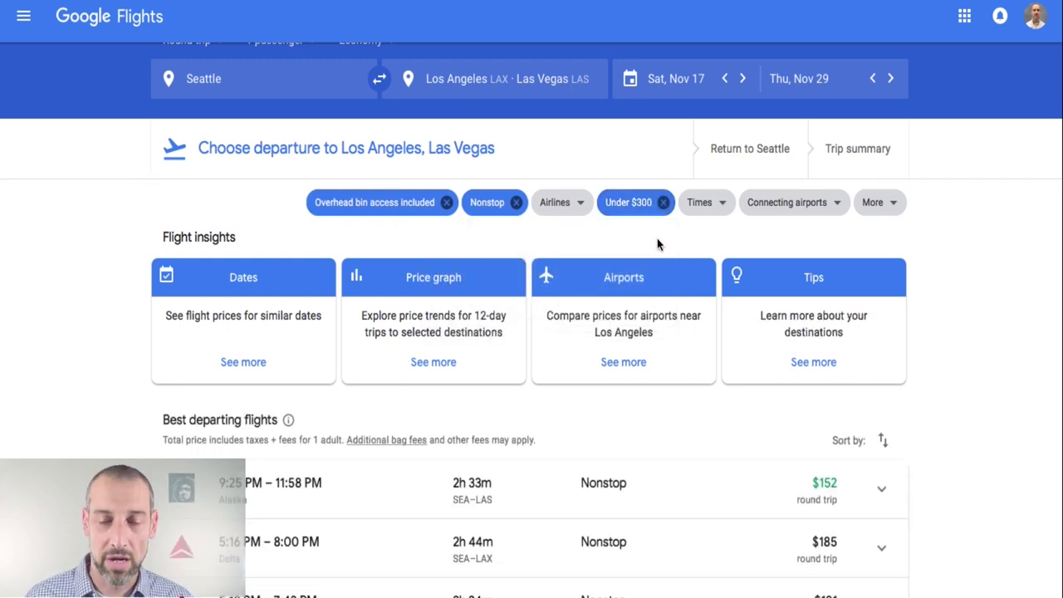
Step: Limit the outbound flight's departure time to between 10:00 AM and 3:00 PM
click(724, 208)
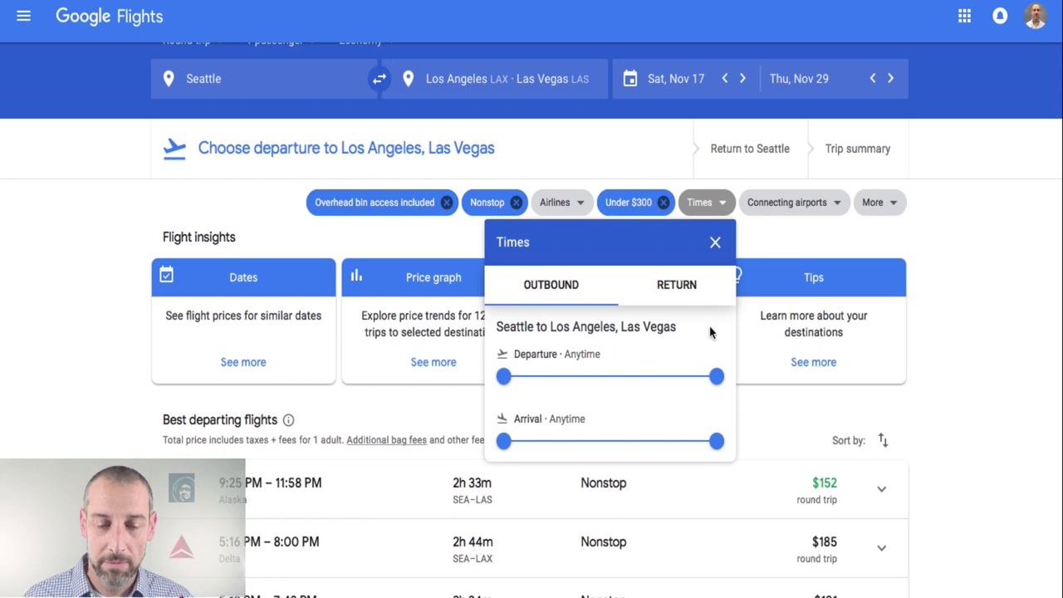
drag(507, 376, 596, 374)
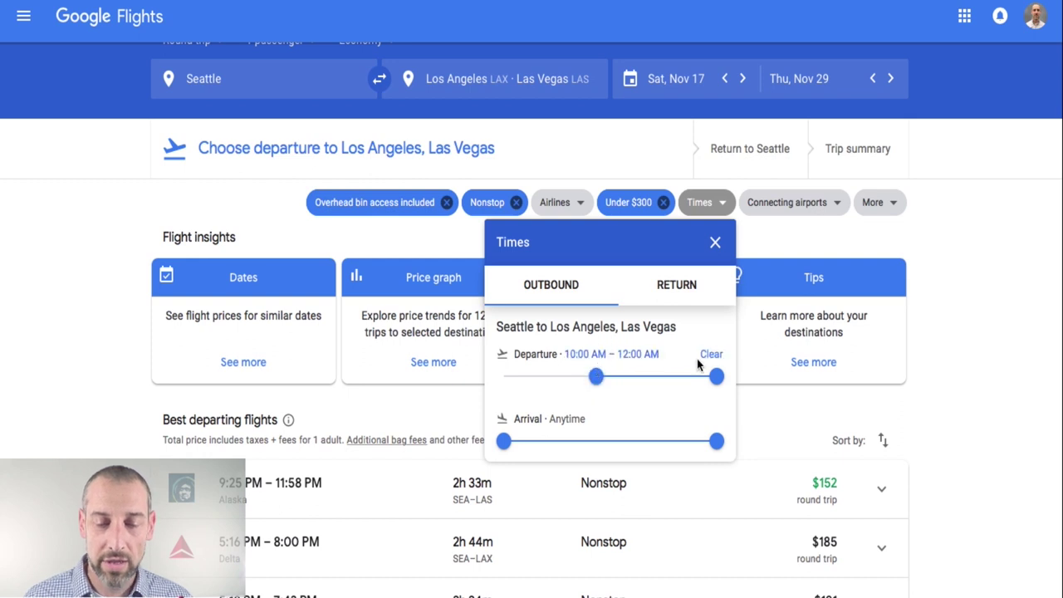
drag(716, 376, 633, 378)
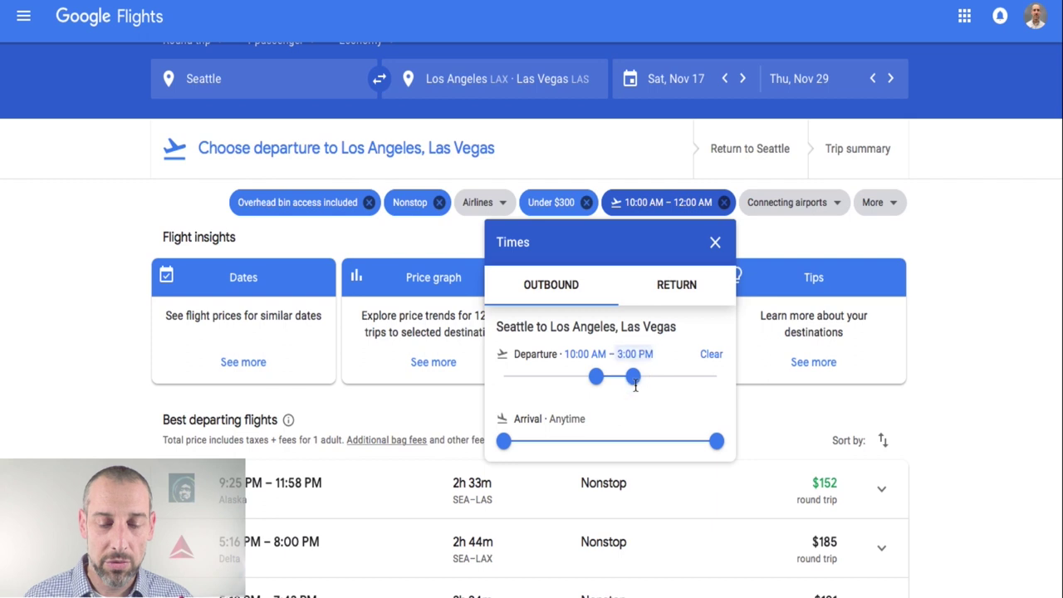
mouse_move(505, 443)
mouse_down()
mouse_move(562, 437)
mouse_move(503, 440)
mouse_up()
Step: Limit the return flight's departure time to between 10:00 AM and 12:00 AM
click(676, 287)
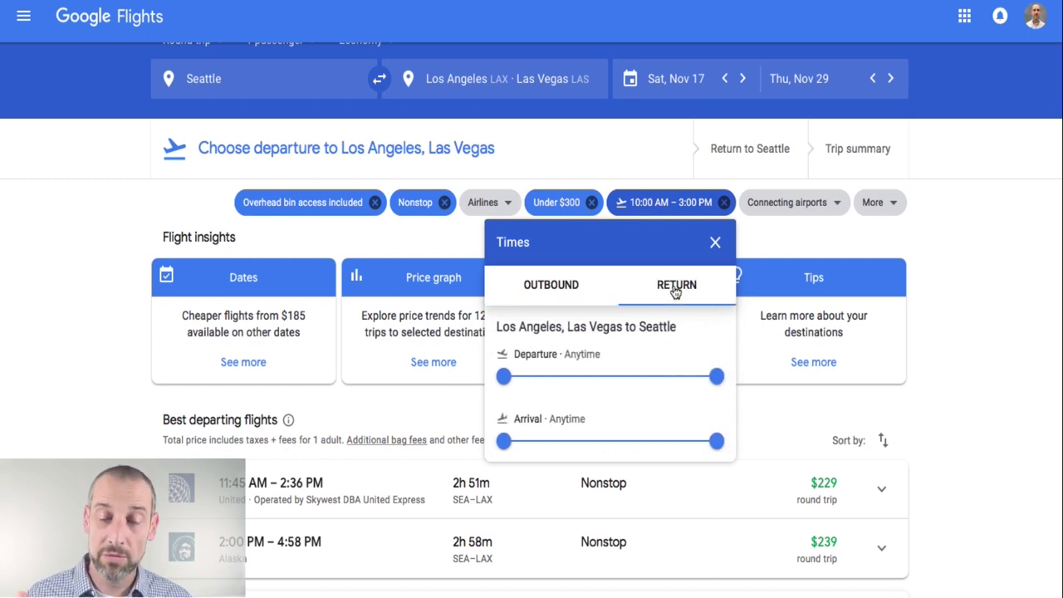
drag(504, 378, 596, 377)
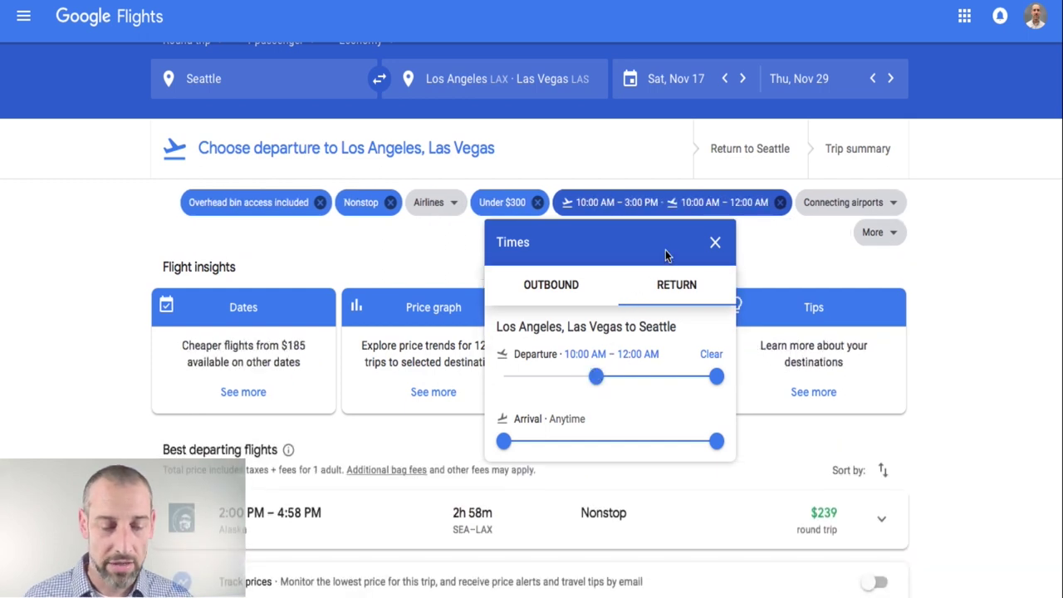
click(716, 242)
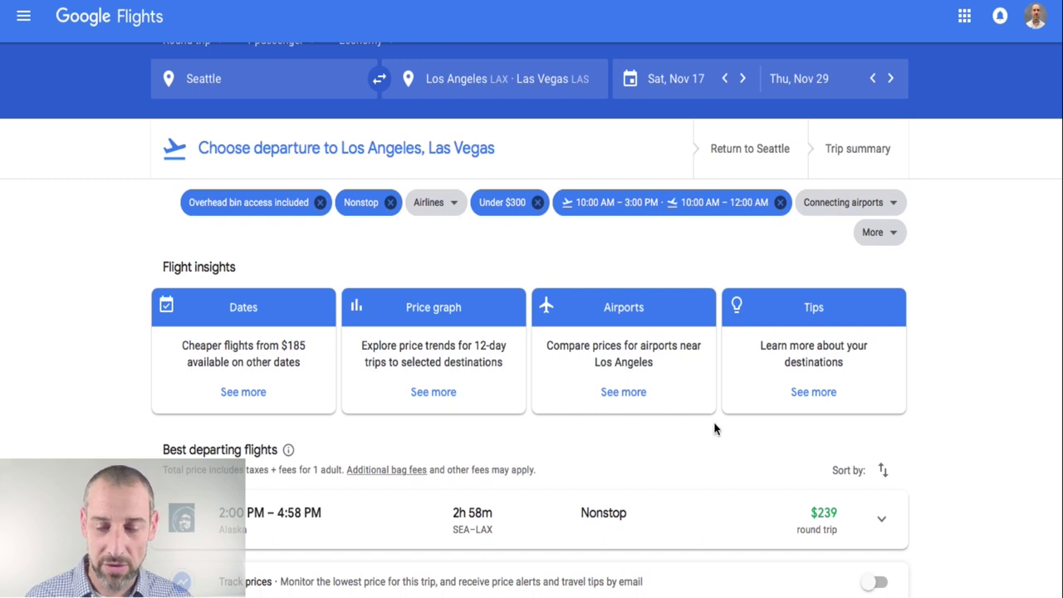
Step: Examine the connecting airports filter and the additional flight duration and separate tickets options
click(860, 214)
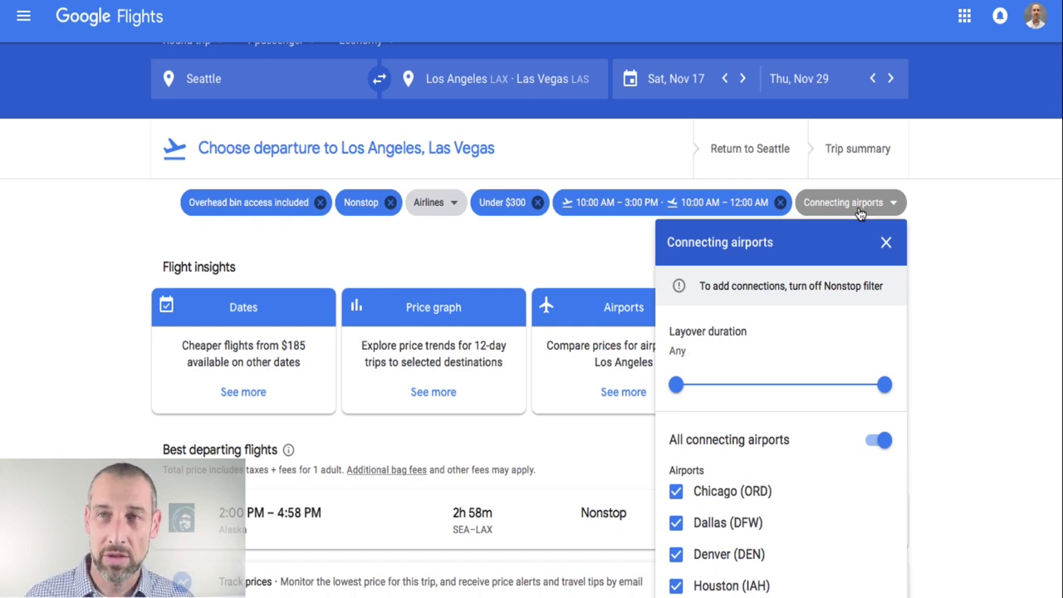
click(595, 246)
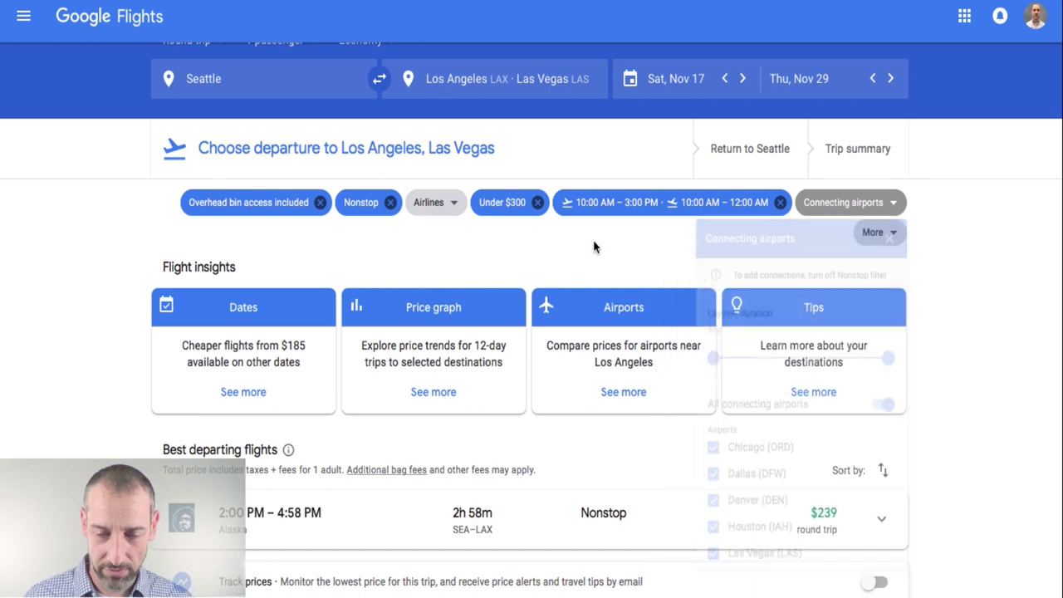
click(883, 239)
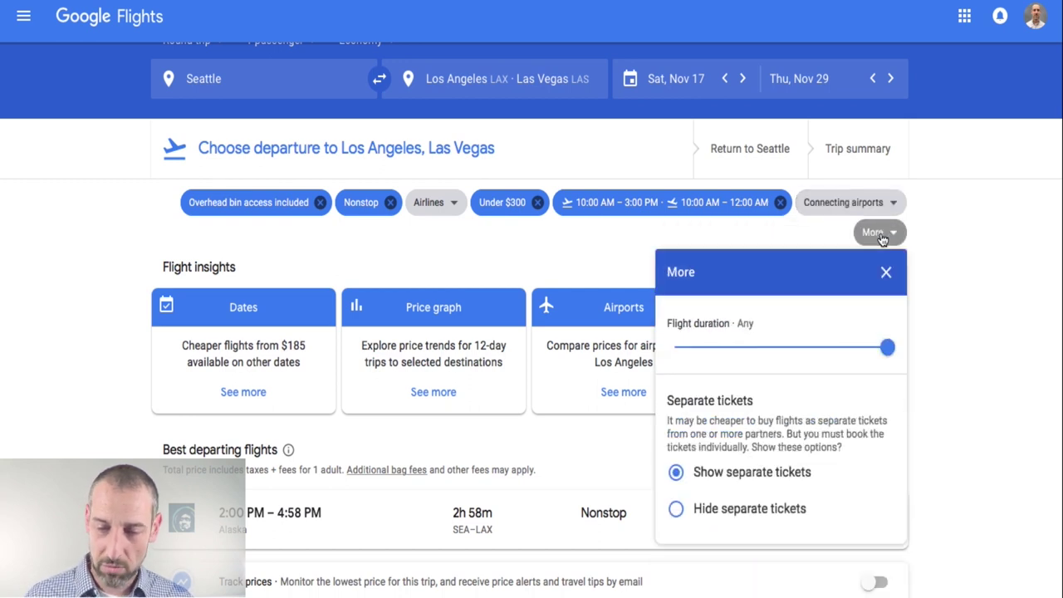
click(888, 347)
drag(887, 346, 925, 329)
click(629, 240)
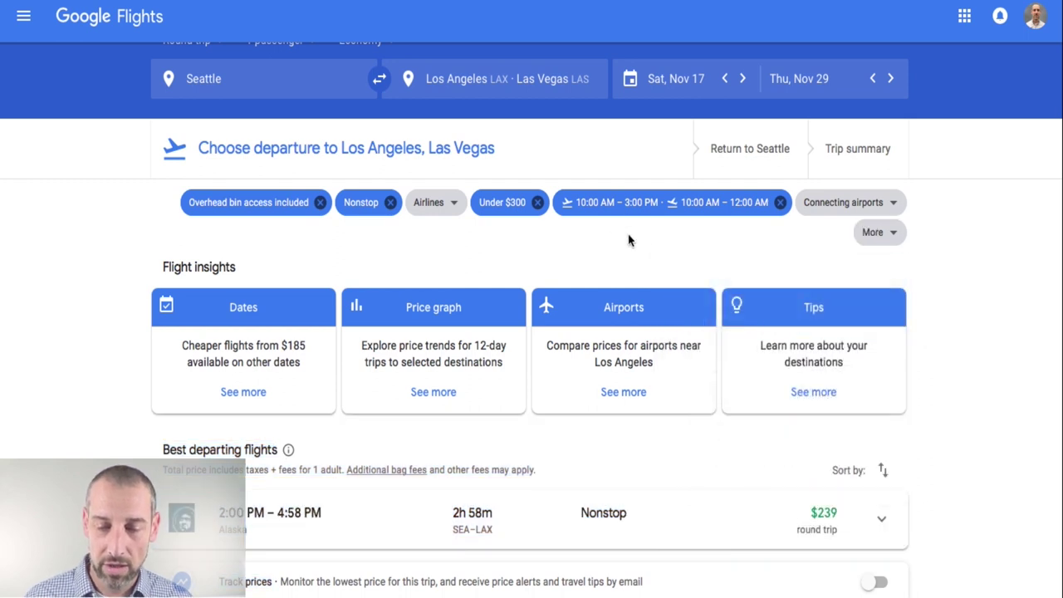
click(883, 235)
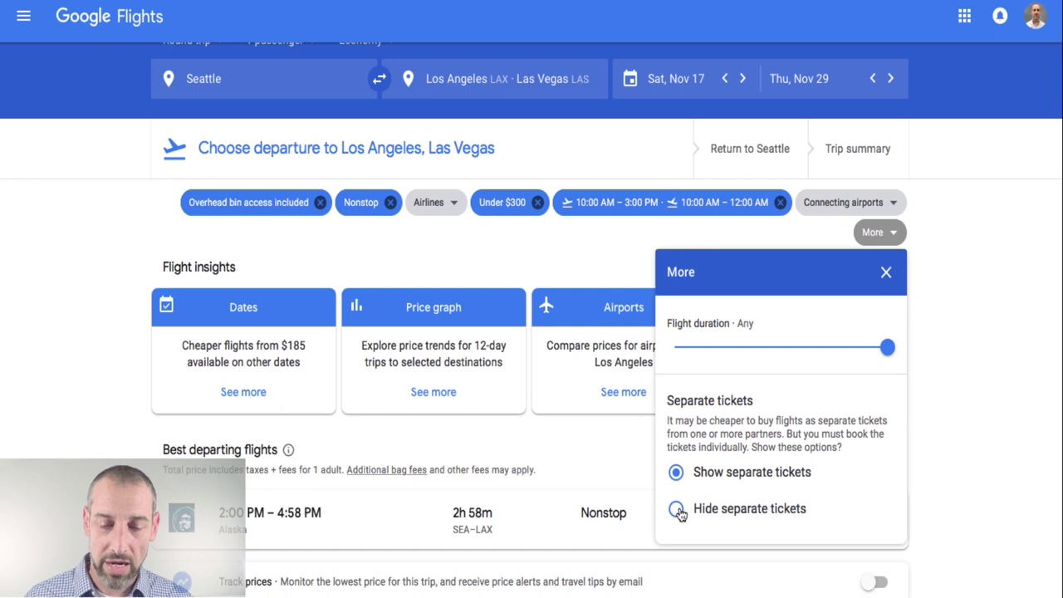
click(623, 241)
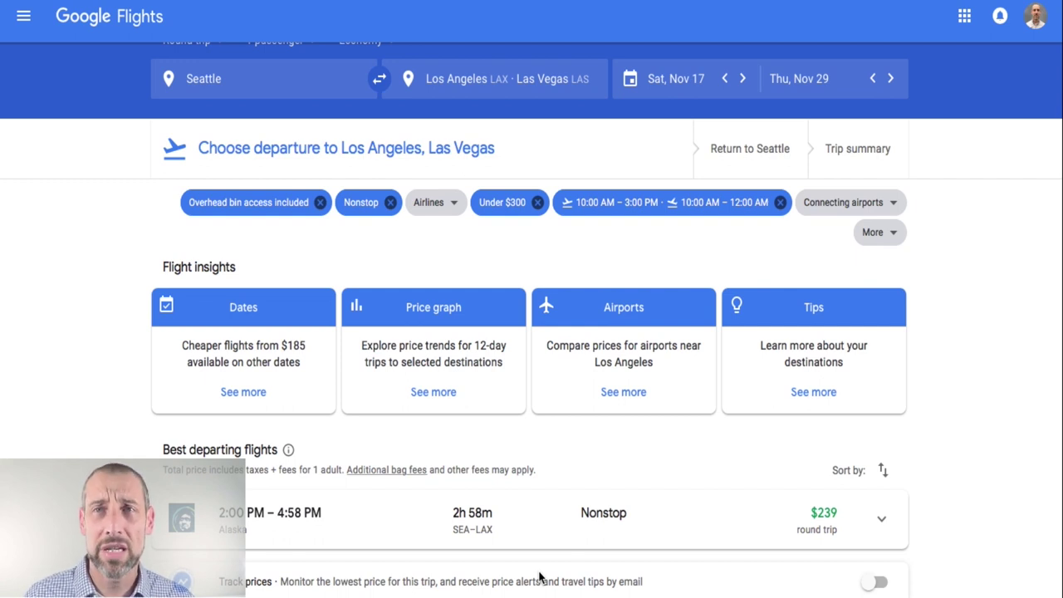
Step: Try price tracking for this trip by switching it on and off again
click(878, 584)
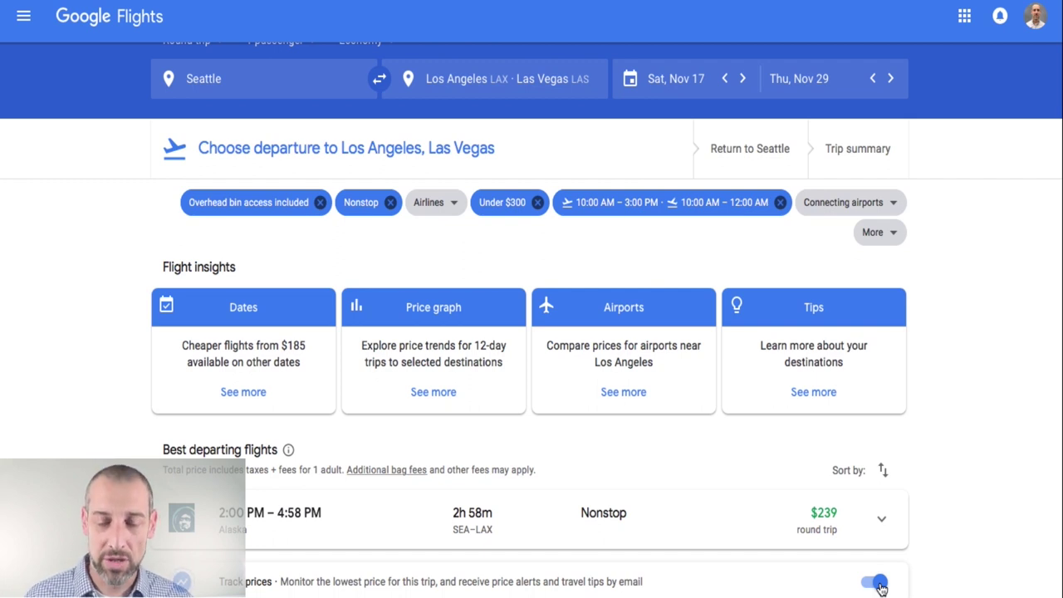
click(874, 585)
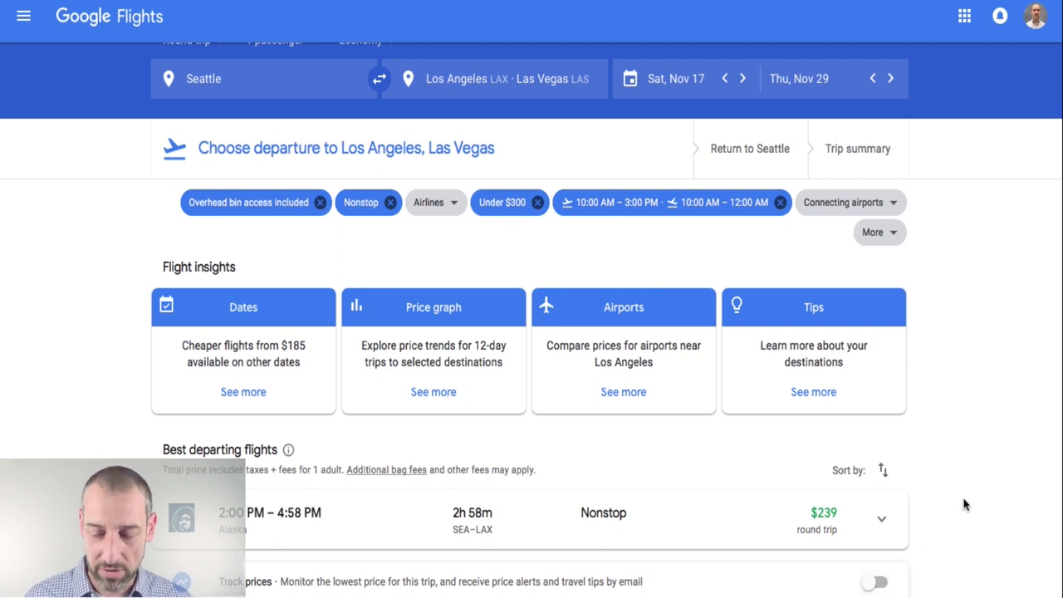
Step: Try the 2:00 PM Alaska departure to see its return flights, and go back to the departing flights
scroll(964, 505, down, 5)
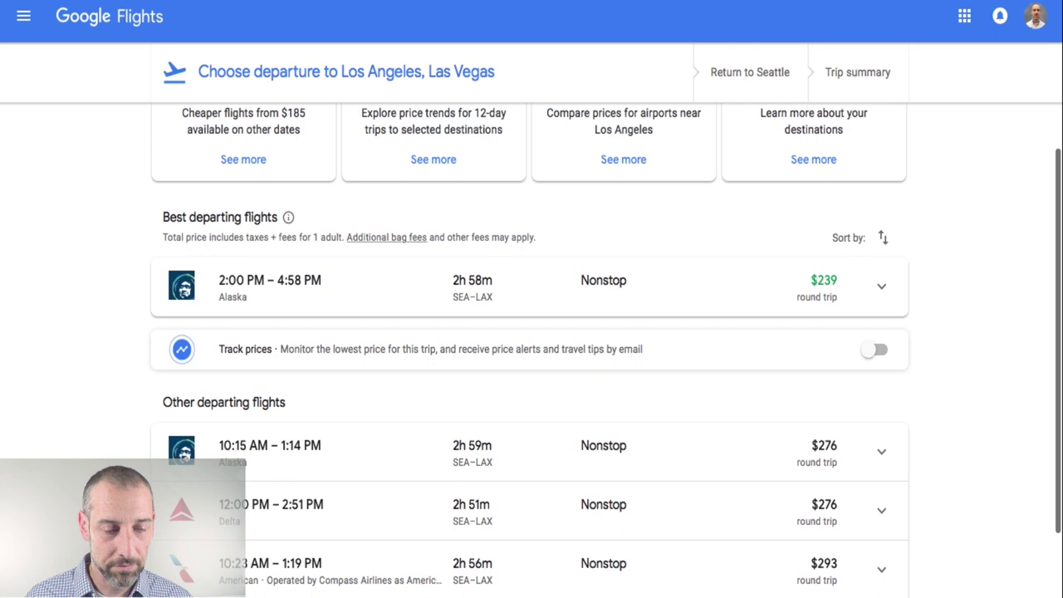
scroll(964, 504, down, 2)
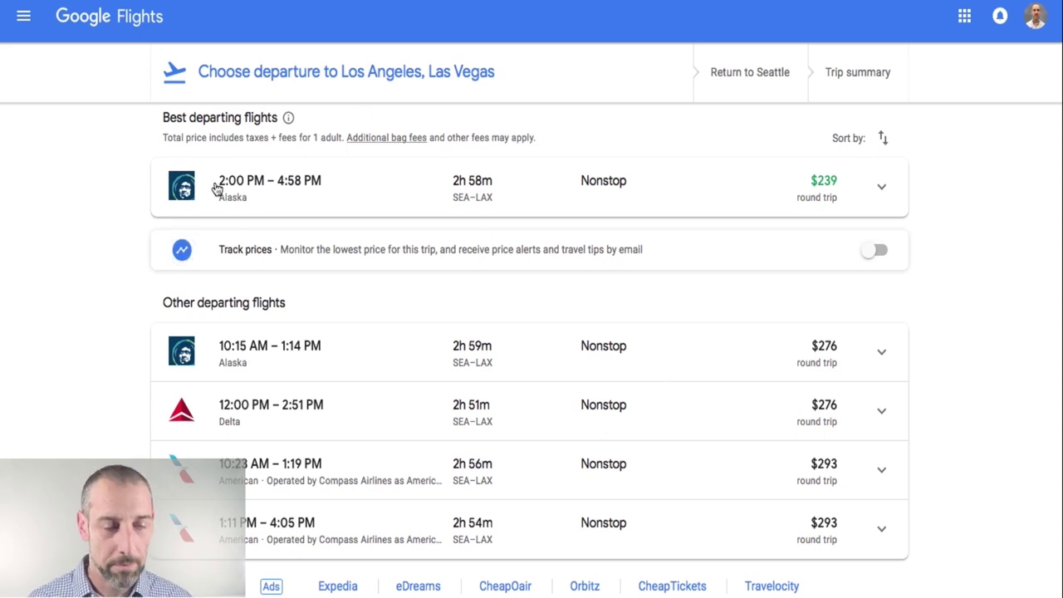
click(339, 183)
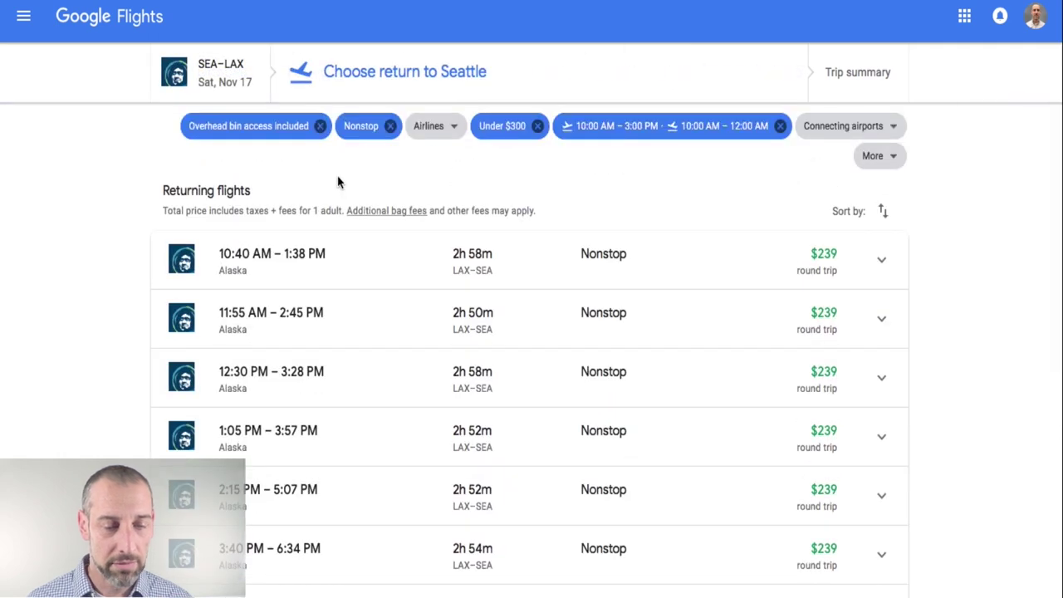
key(alt+Left)
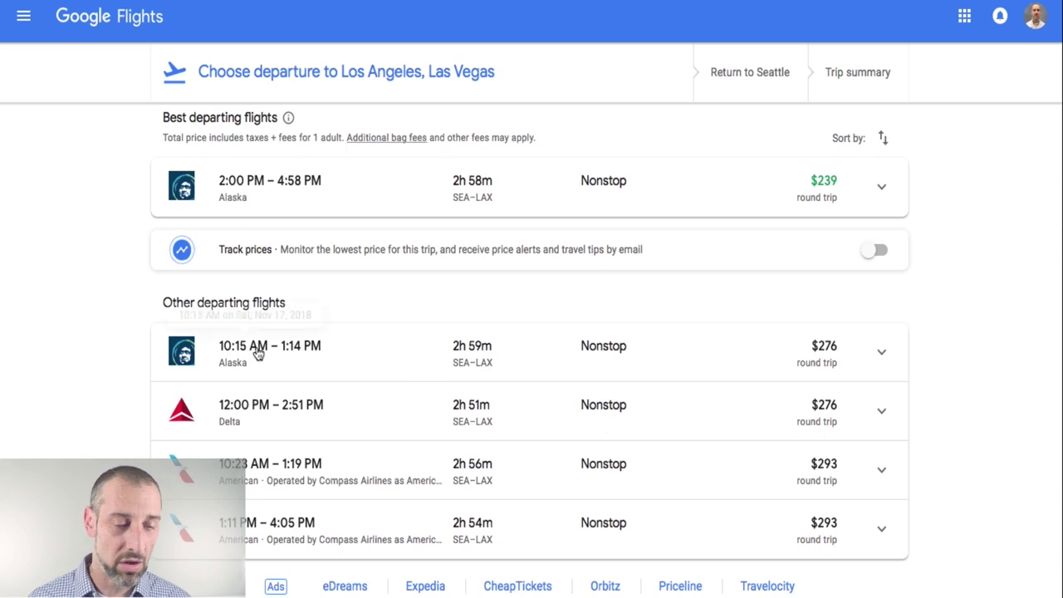
Step: Select the 12:00 PM Delta departure with the 1:15 PM Delta return, and set the fare to Economy
click(265, 418)
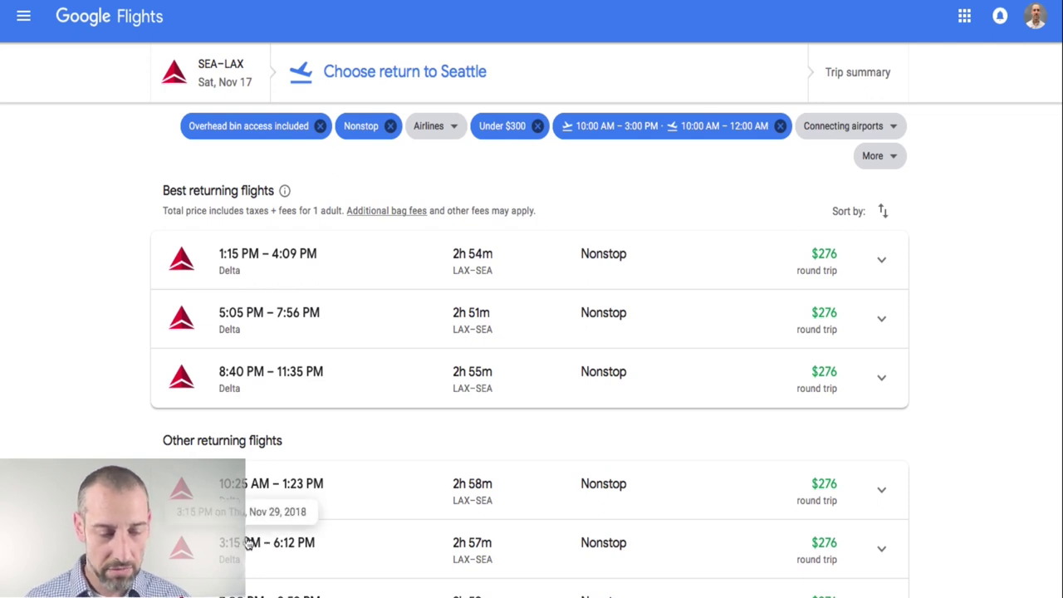
click(276, 261)
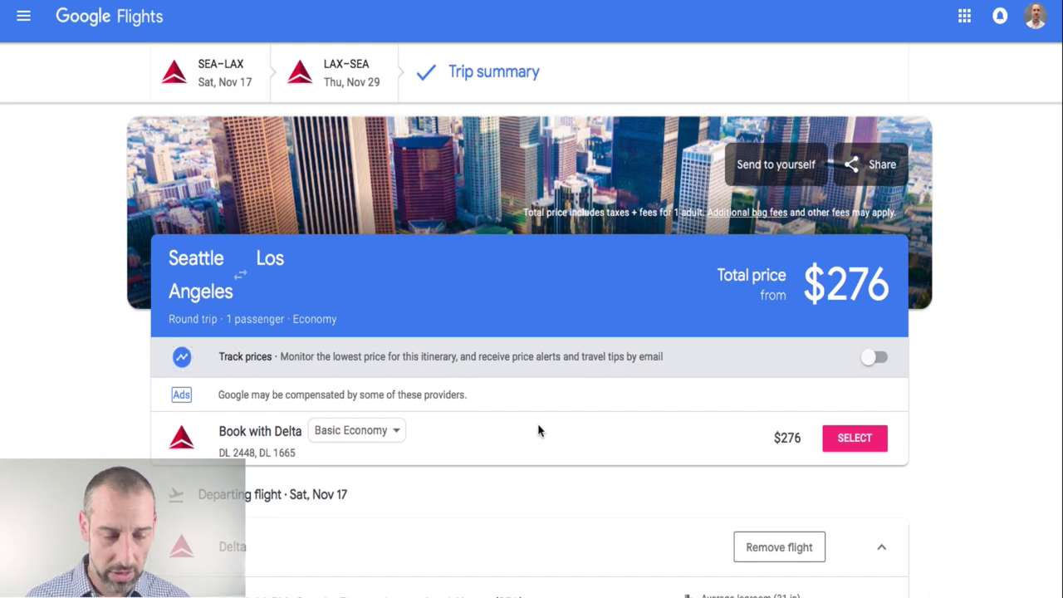
click(386, 432)
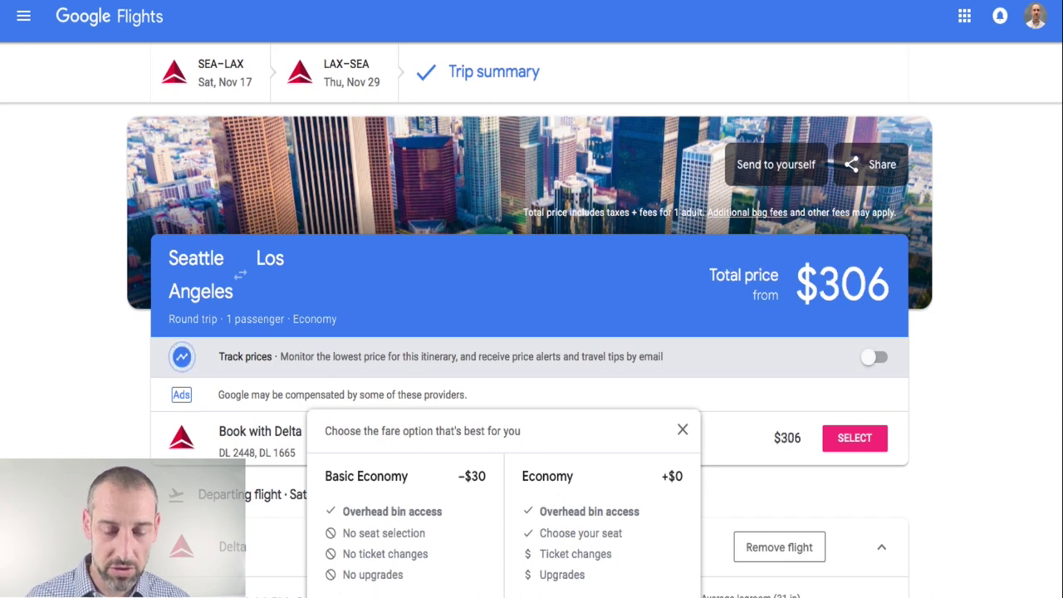
click(682, 429)
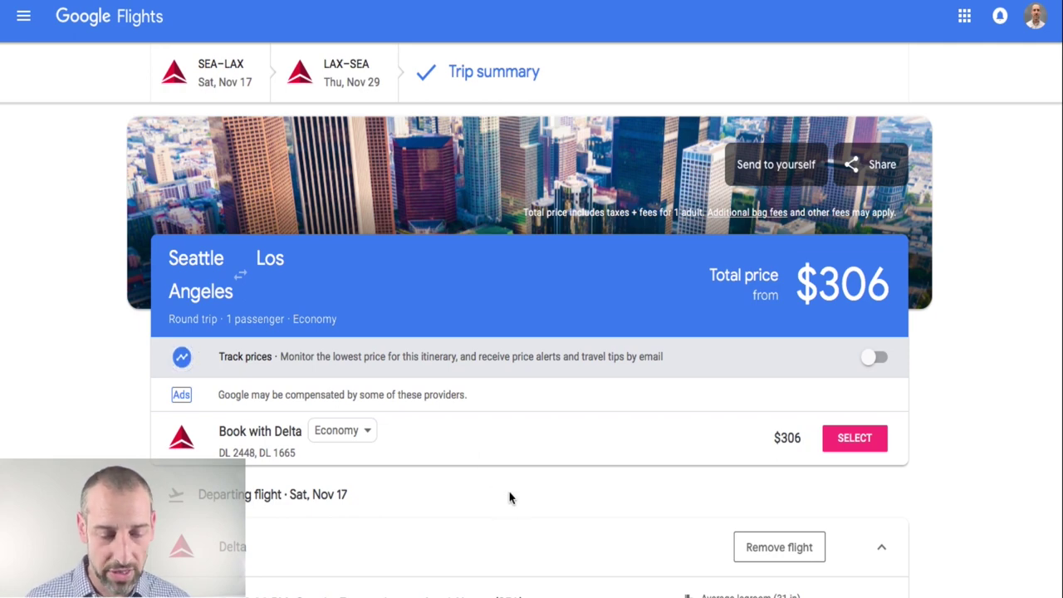
Step: Examine the trip summary's departing and returning flight details, amenities and baggage fees
scroll(510, 497, down, 3)
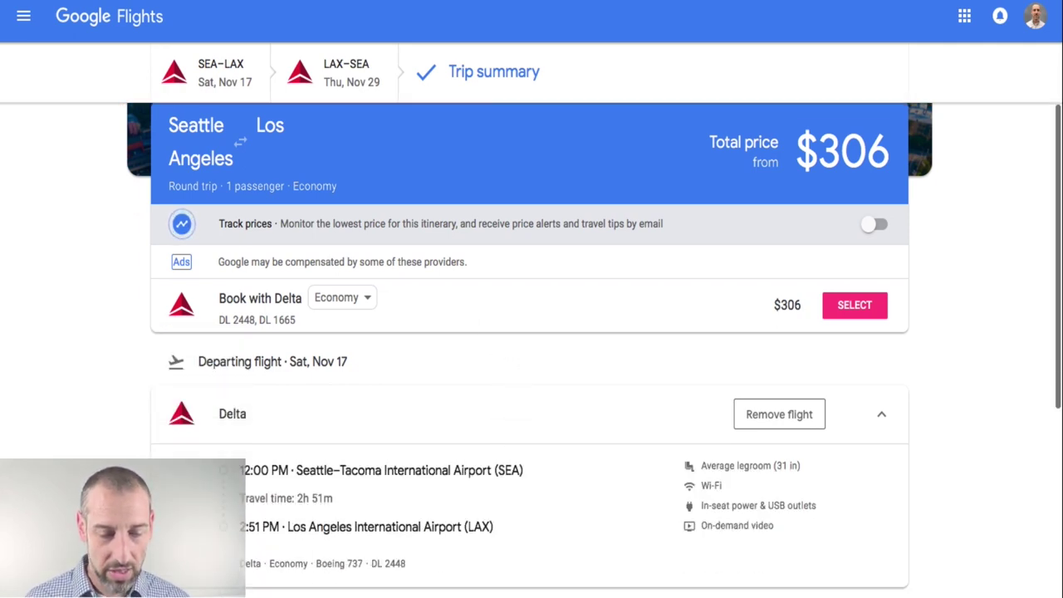
scroll(532, 349, down, 2)
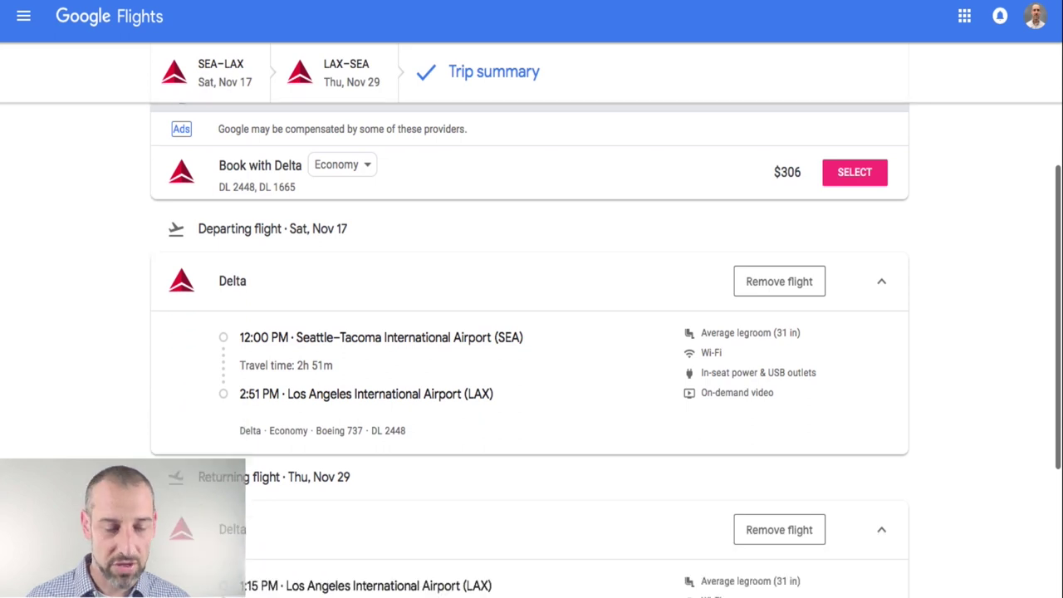
scroll(473, 398, down, 1)
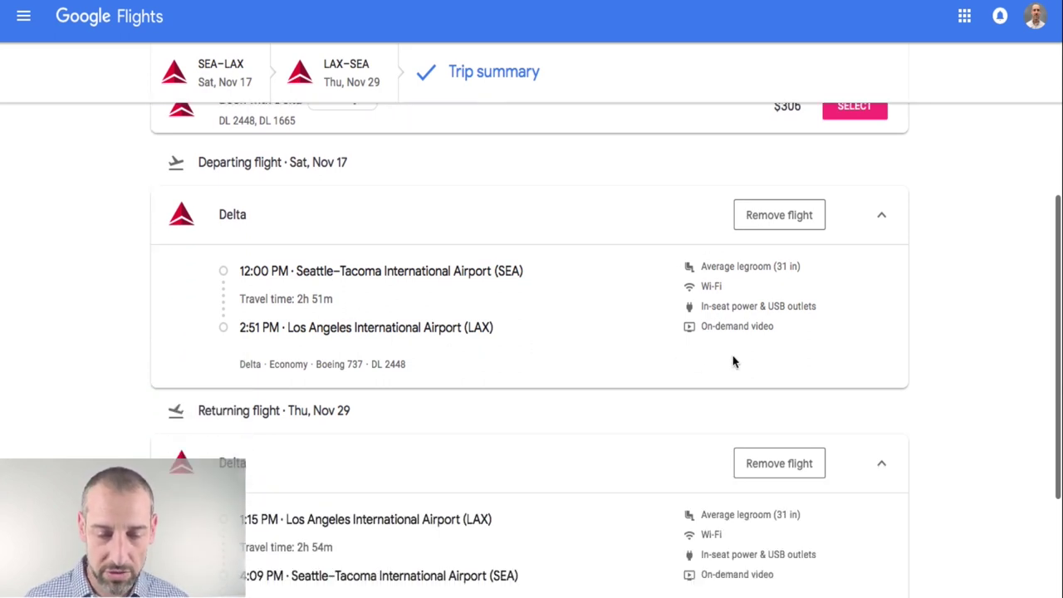
scroll(576, 430, down, 1)
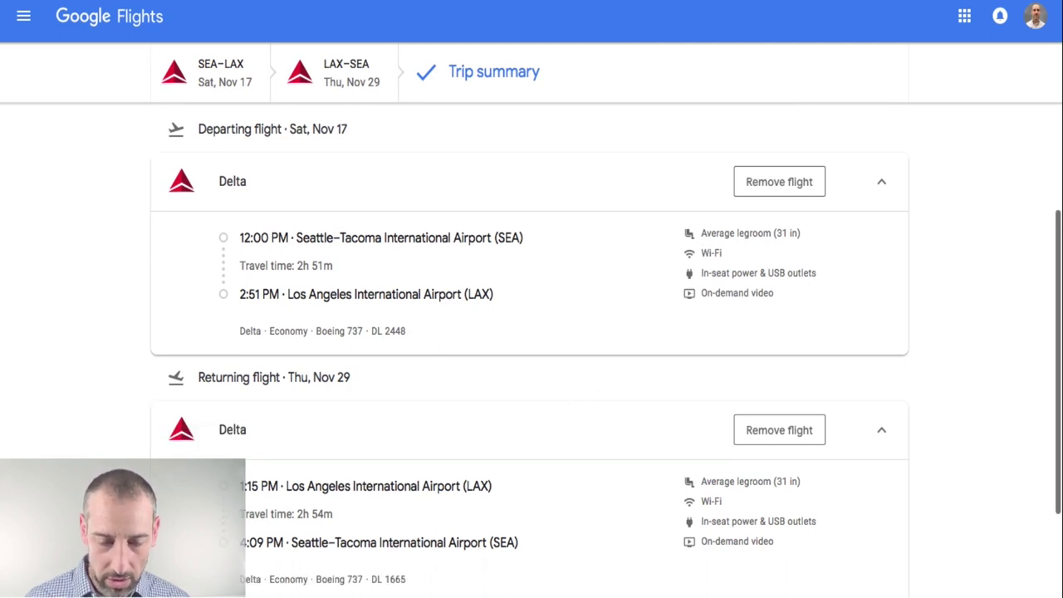
scroll(532, 349, down, 4)
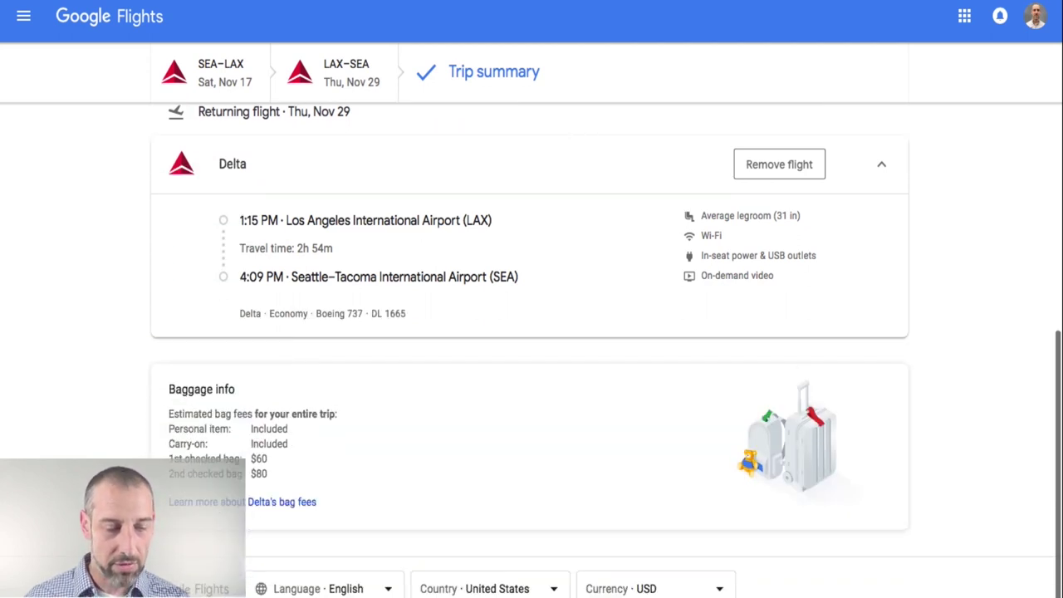
scroll(532, 332, down, 1)
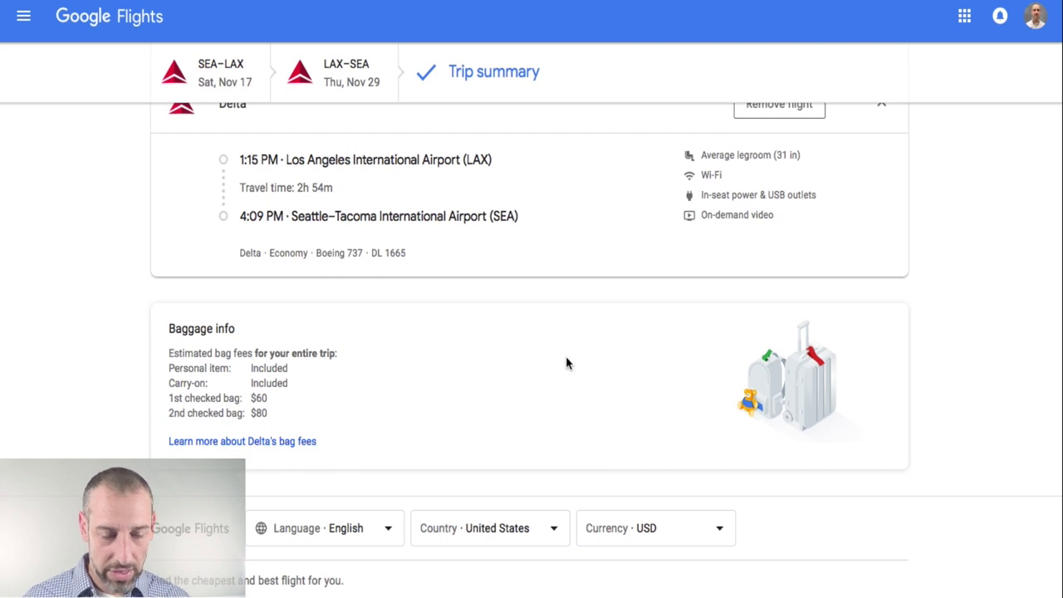
scroll(567, 364, up, 4)
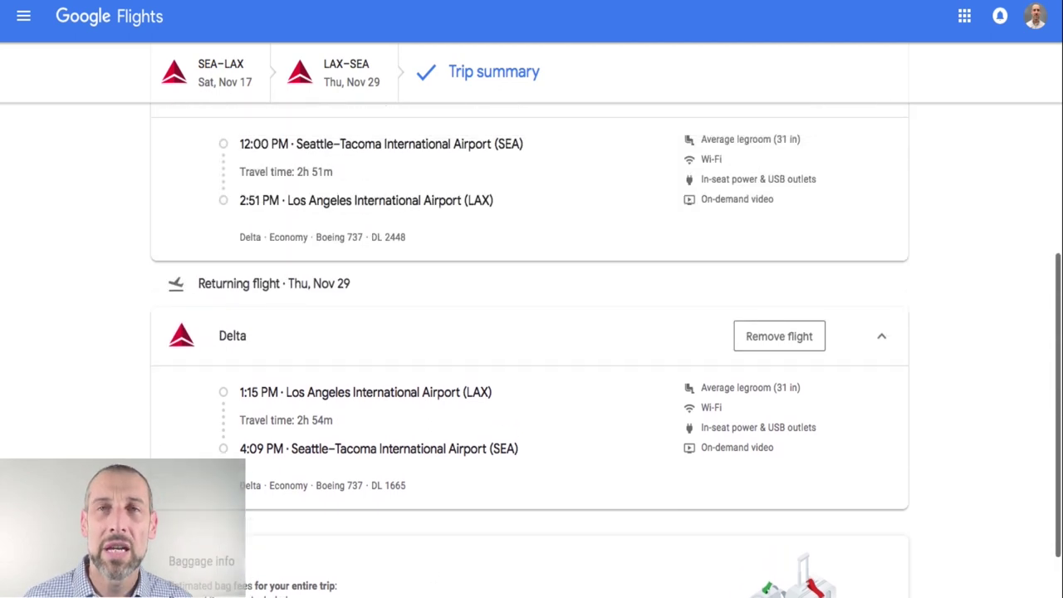
scroll(567, 363, up, 3)
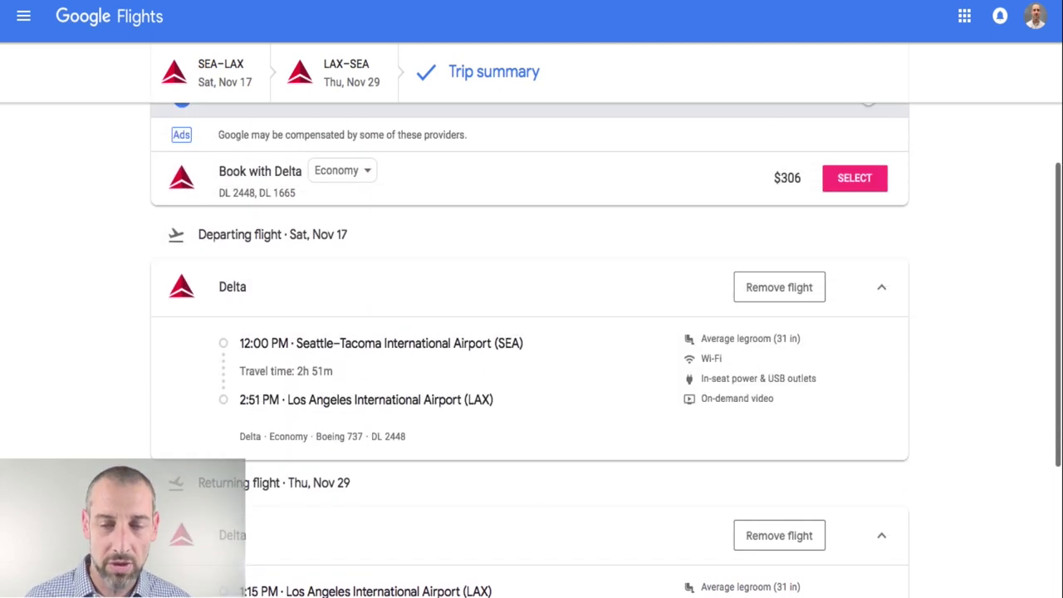
scroll(567, 363, up, 3)
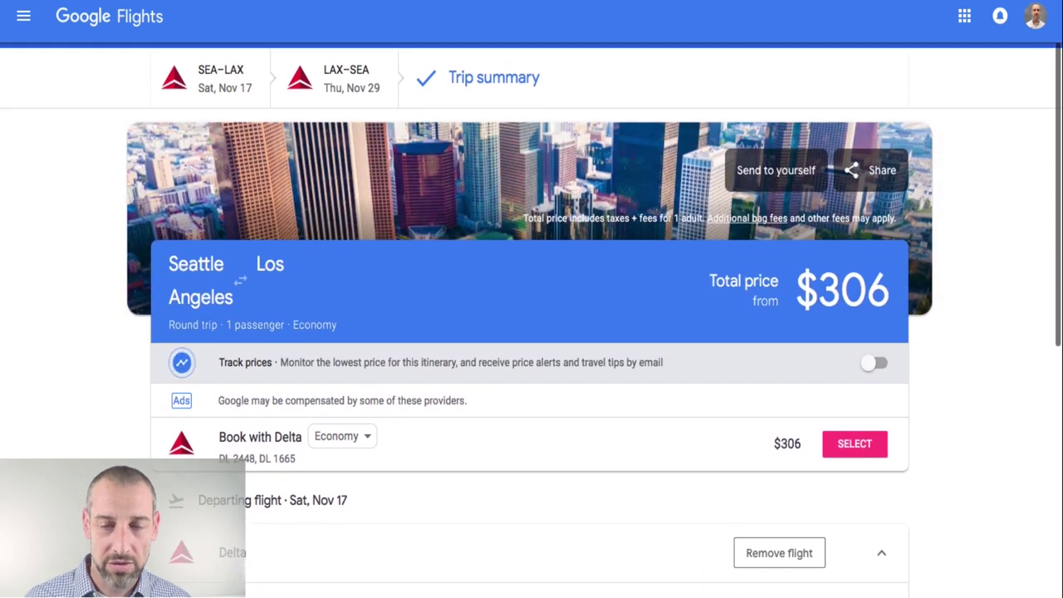
scroll(566, 363, down, 1)
scroll(567, 363, down, 1)
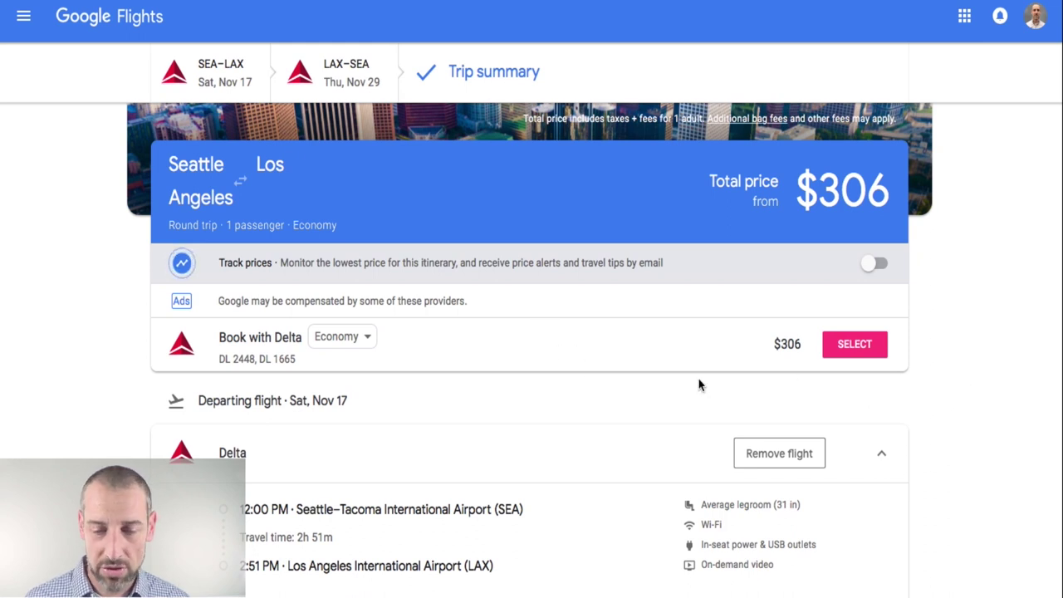
Step: Continue the Economy booking on Delta's website and review its flights, total price and seat upgrade offers
click(856, 348)
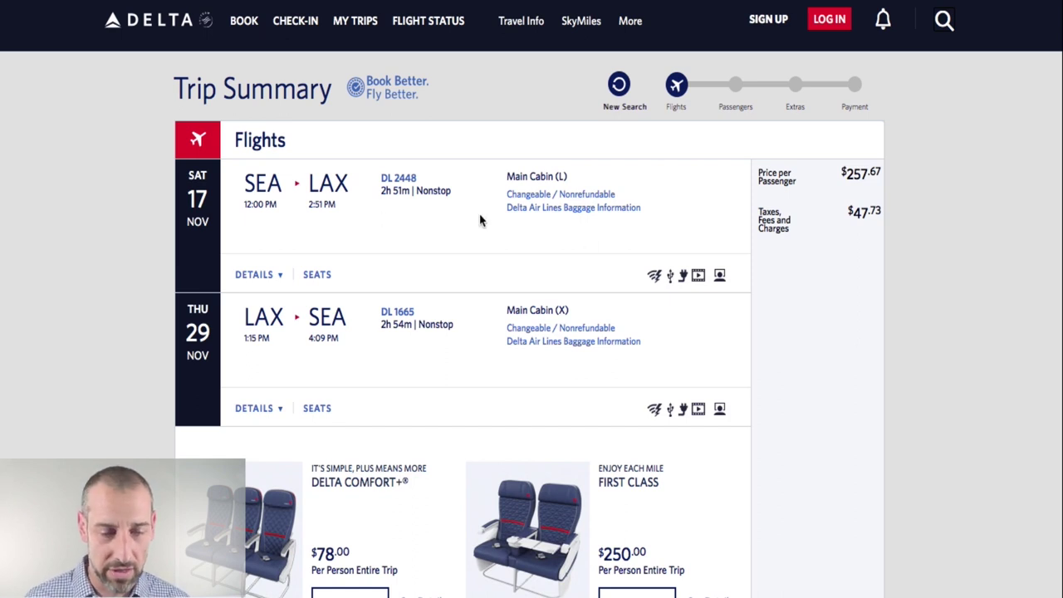
click(953, 197)
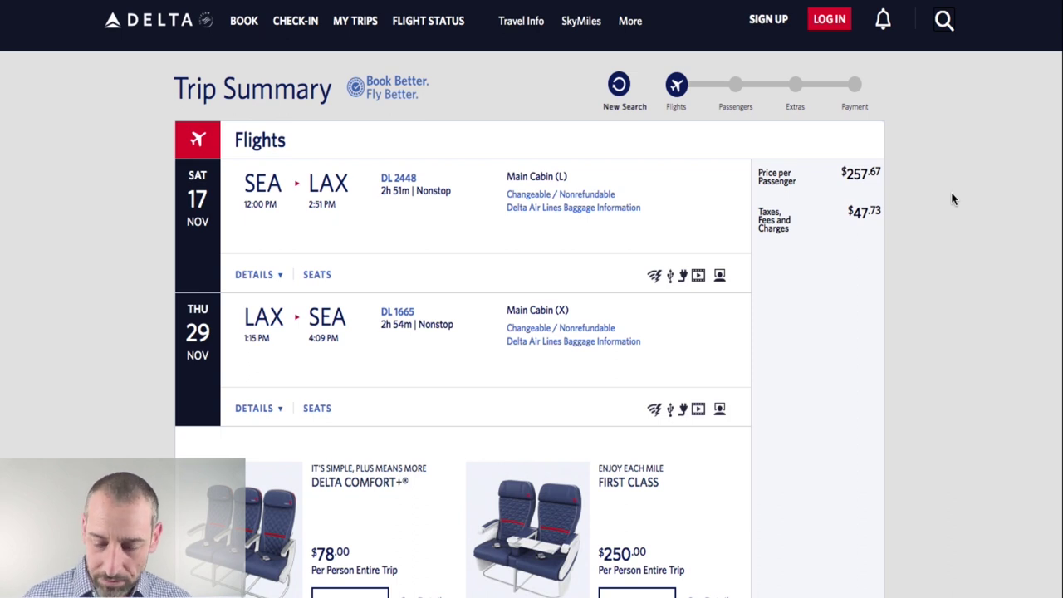
scroll(953, 200, down, 2)
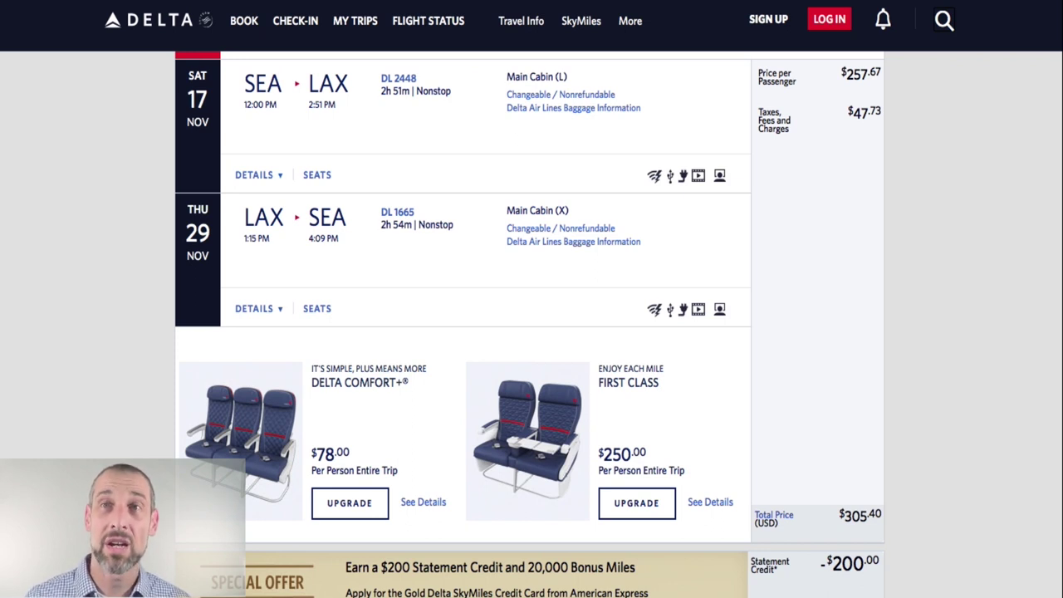
scroll(532, 324, down, 5)
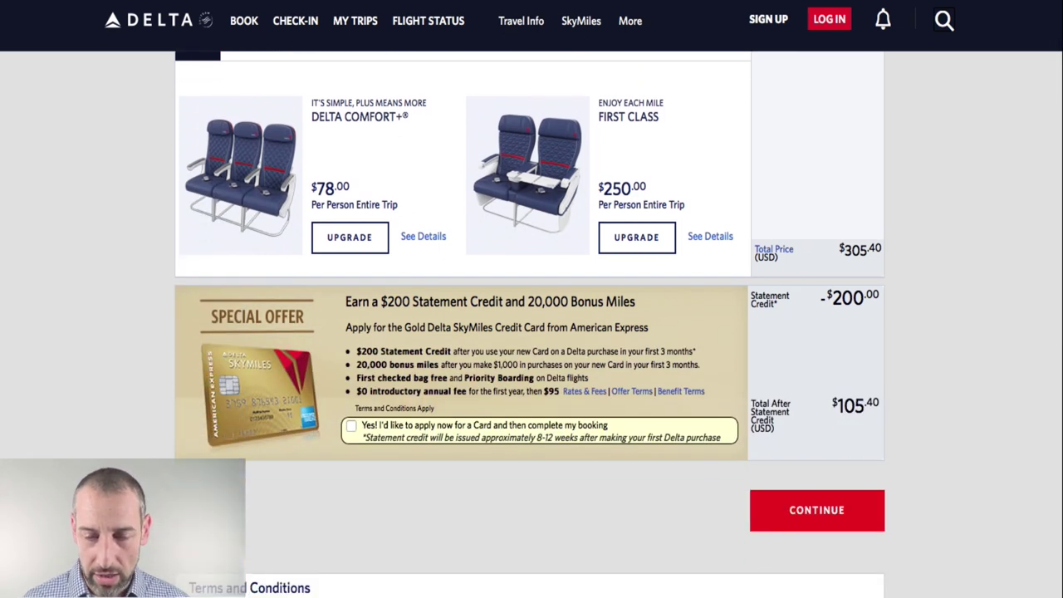
scroll(532, 324, up, 4)
scroll(532, 324, up, 1)
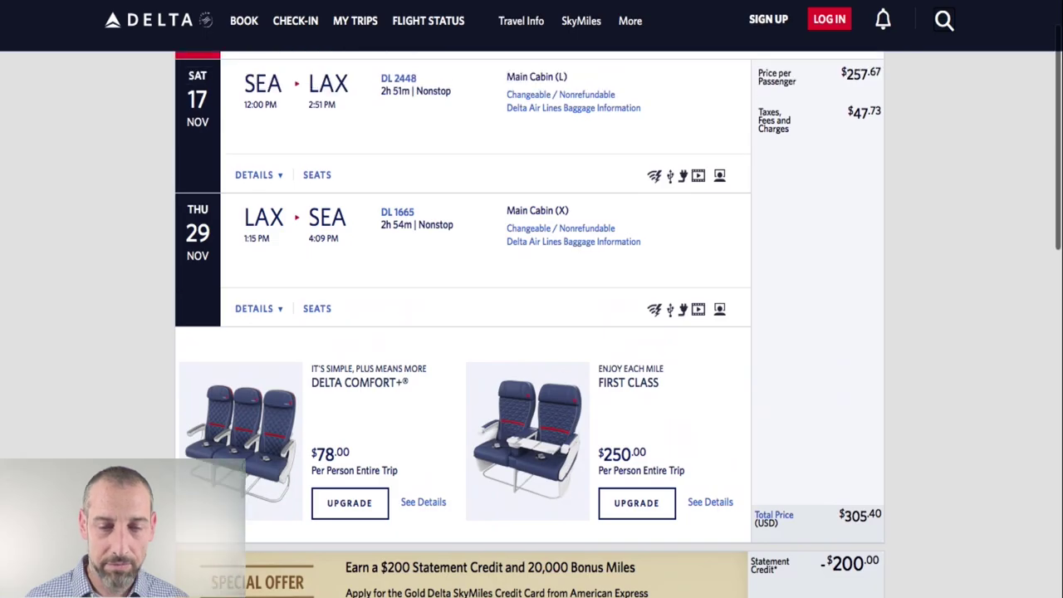